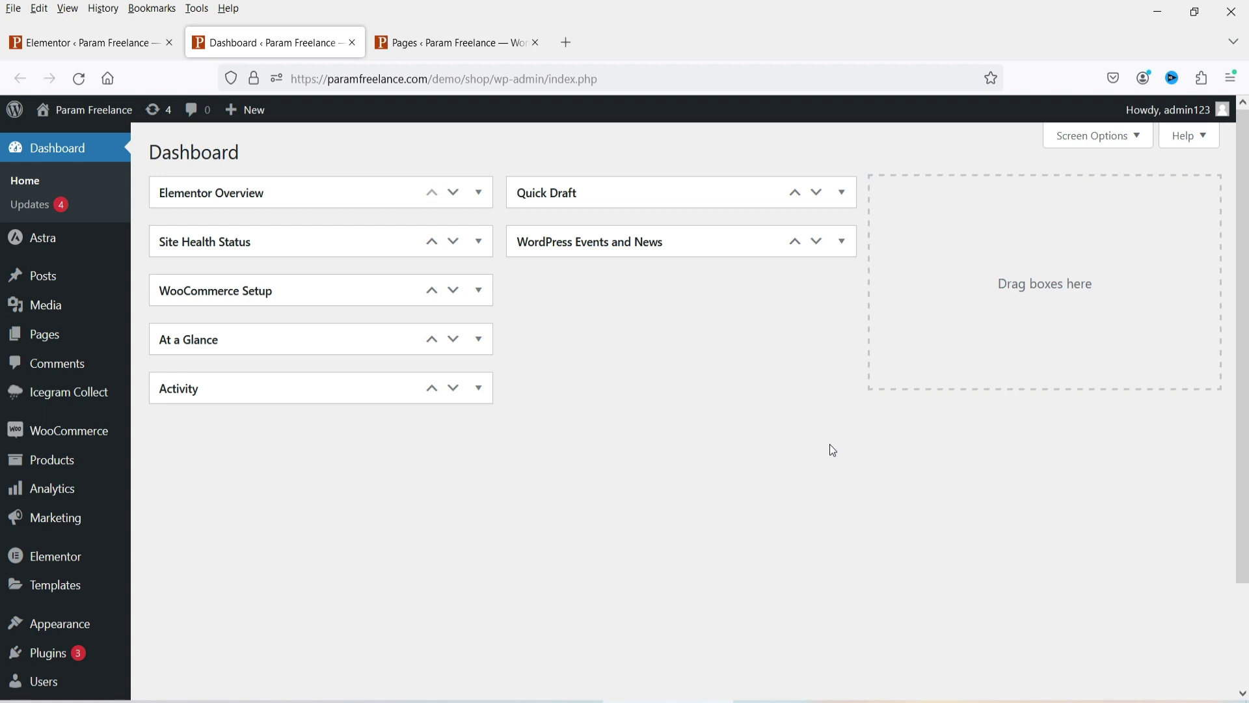
Step: From the All Pages list, open the Demo page in the Elementor editor in a new tab
left_click(466, 37)
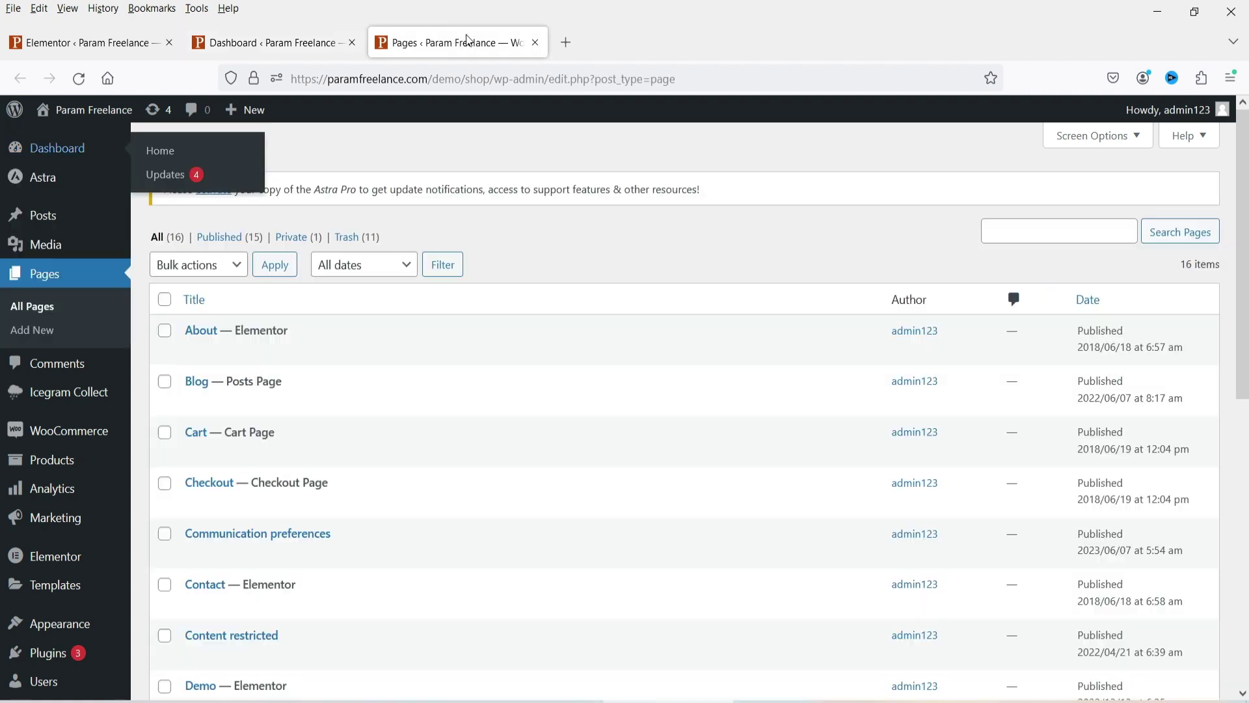
scroll(603, 366, "down", 3)
scroll(602, 361, "down", 5)
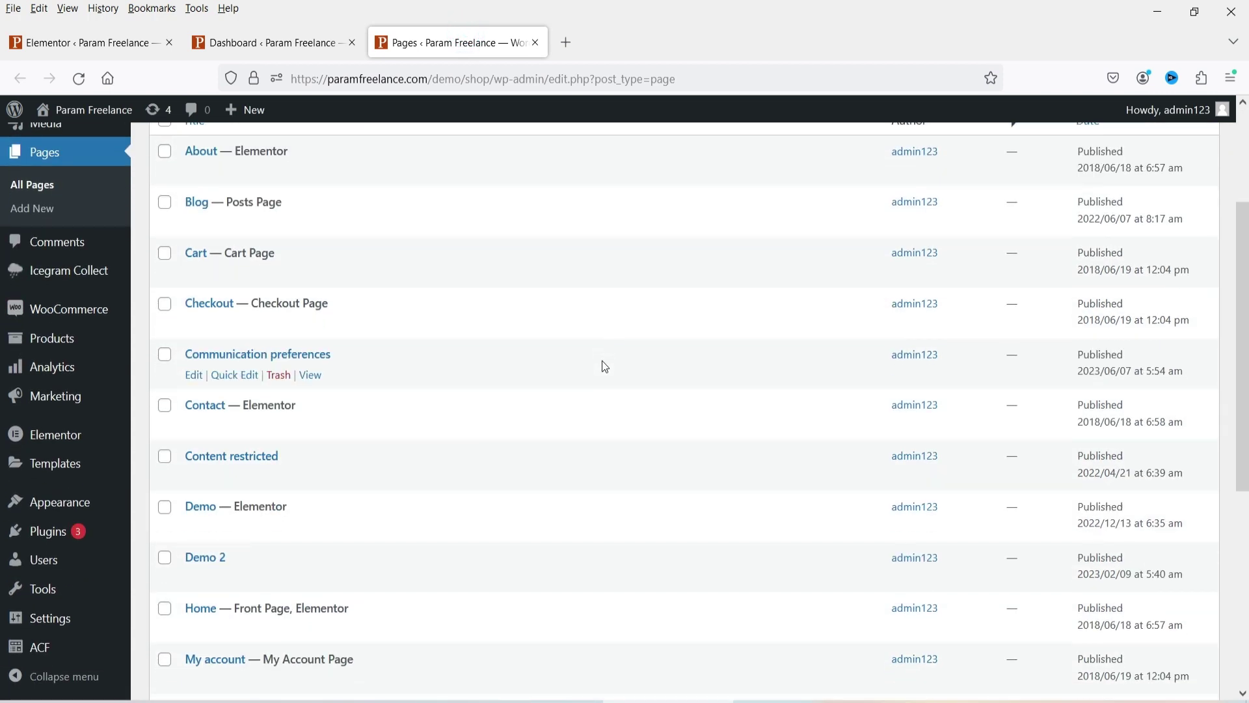
middle_click(420, 274)
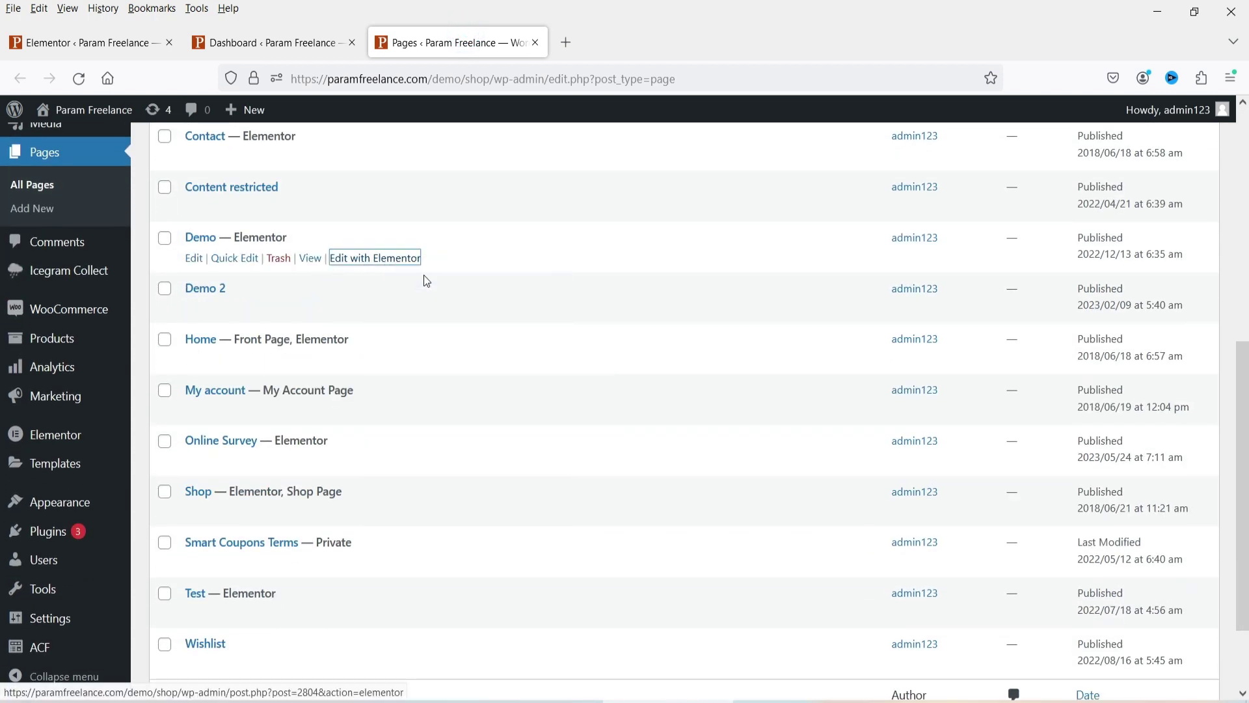
left_click(620, 42)
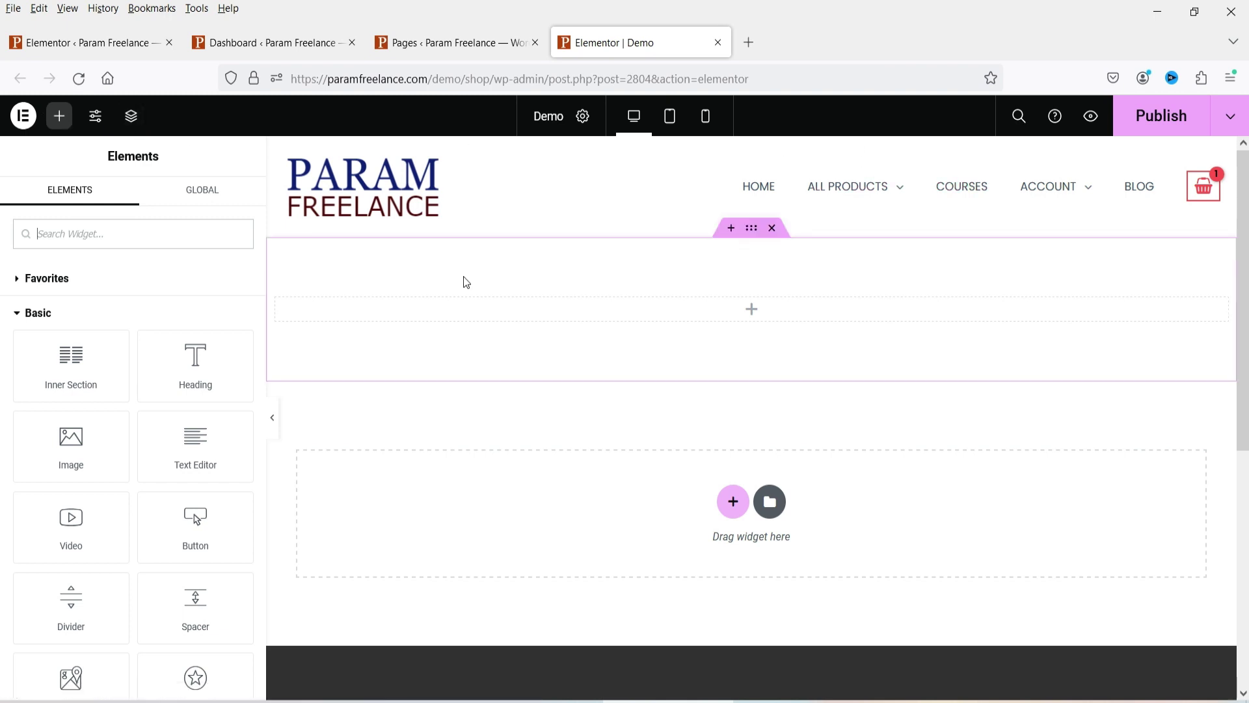
Step: Open the WordPress Dashboard in a new tab via Manage Website, then return to the Elementor | Demo tab
left_click(24, 117)
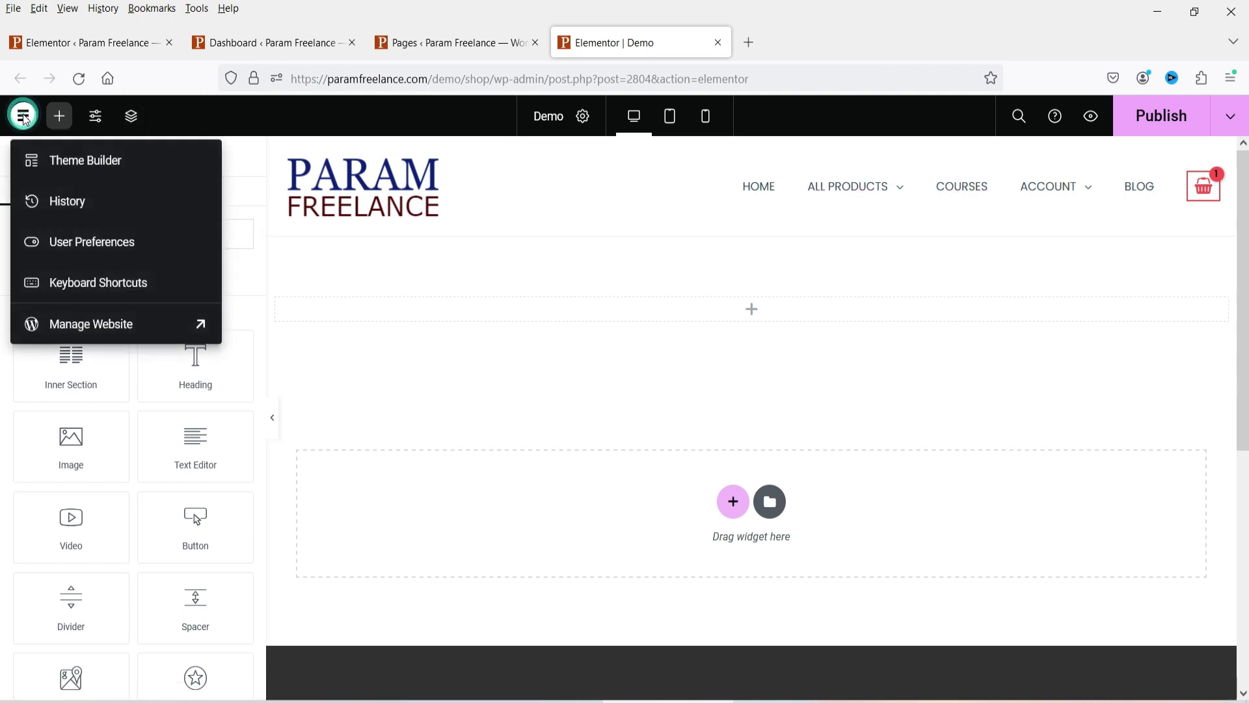
right_click(74, 164)
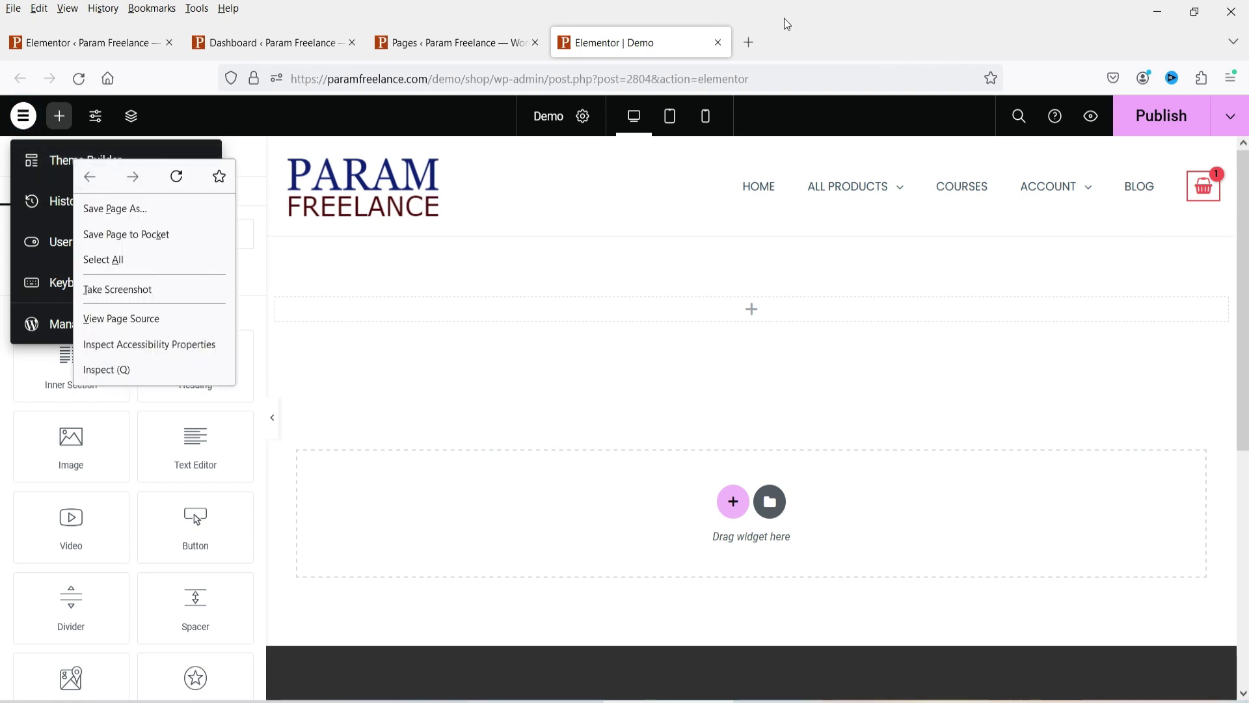
left_click(869, 16)
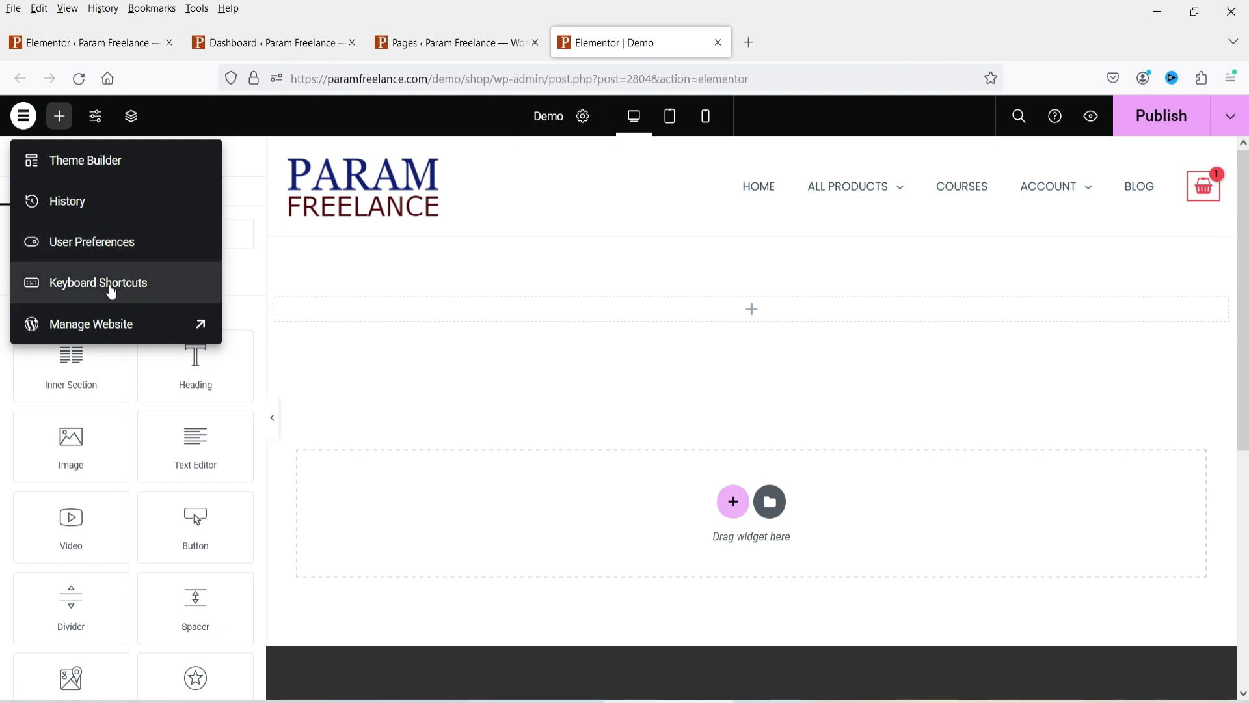
left_click(121, 327)
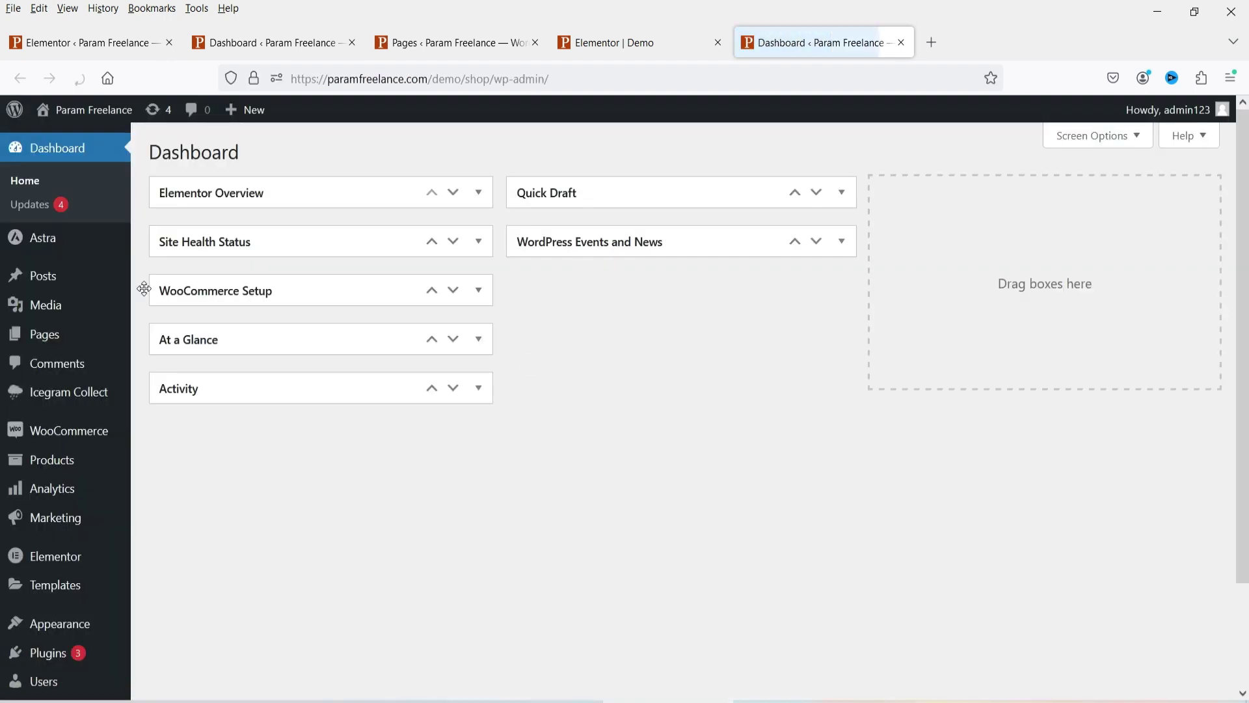
left_click(655, 41)
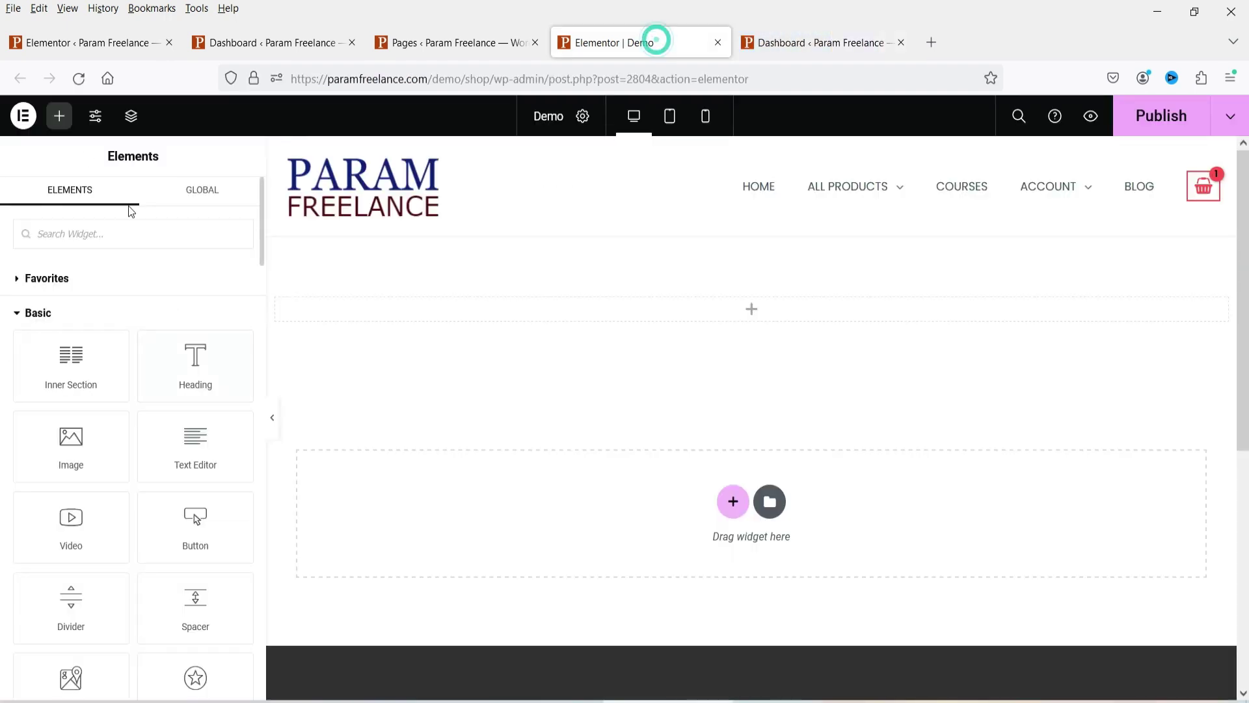
Step: Show the widgets panel and collapse the Basic widget group
left_click(59, 118)
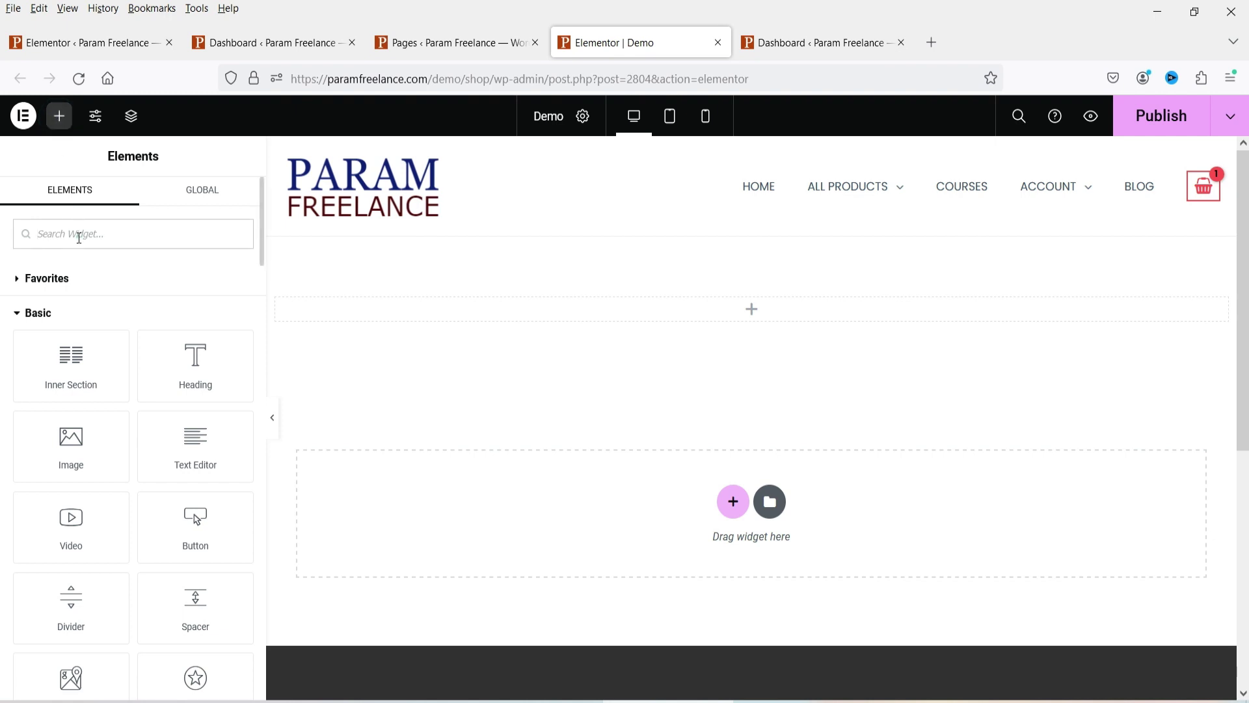
scroll(162, 340, "down", 5)
scroll(128, 326, "up", 5)
left_click(91, 317)
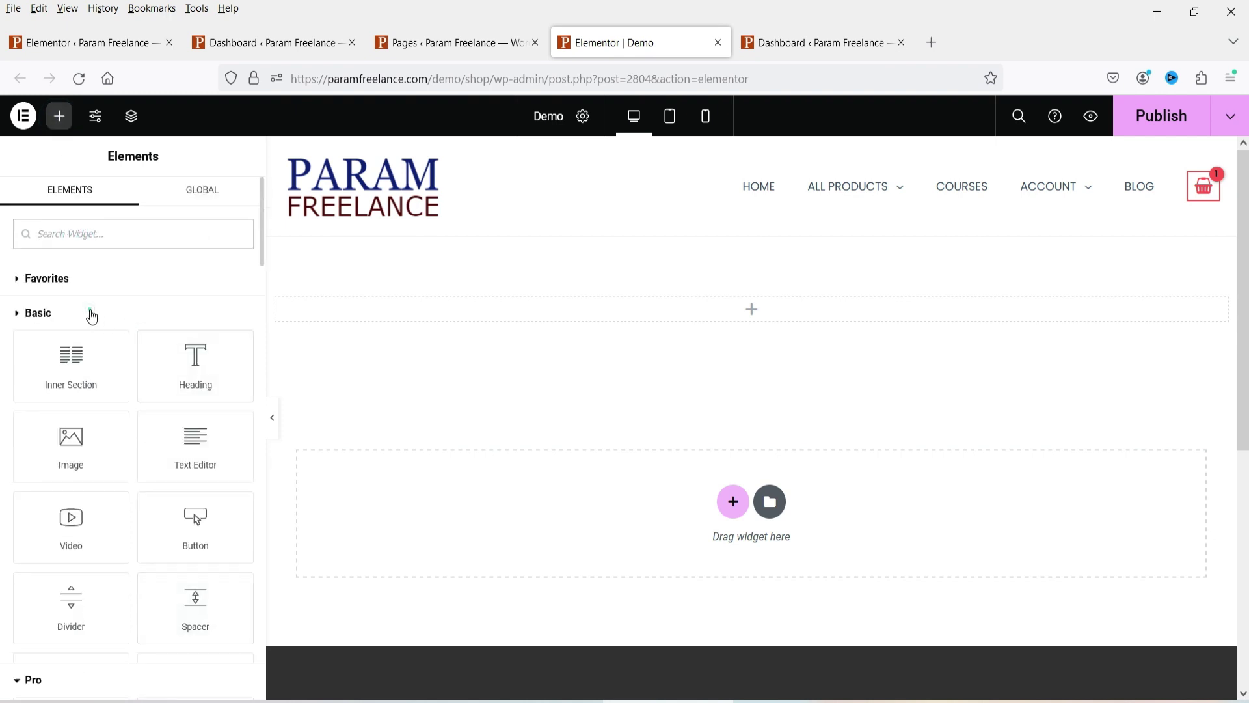
Step: Look through Site Settings, then open the Structure navigator showing a single Section
left_click(96, 117)
scroll(91, 286, "down", 4)
scroll(95, 306, "up", 4)
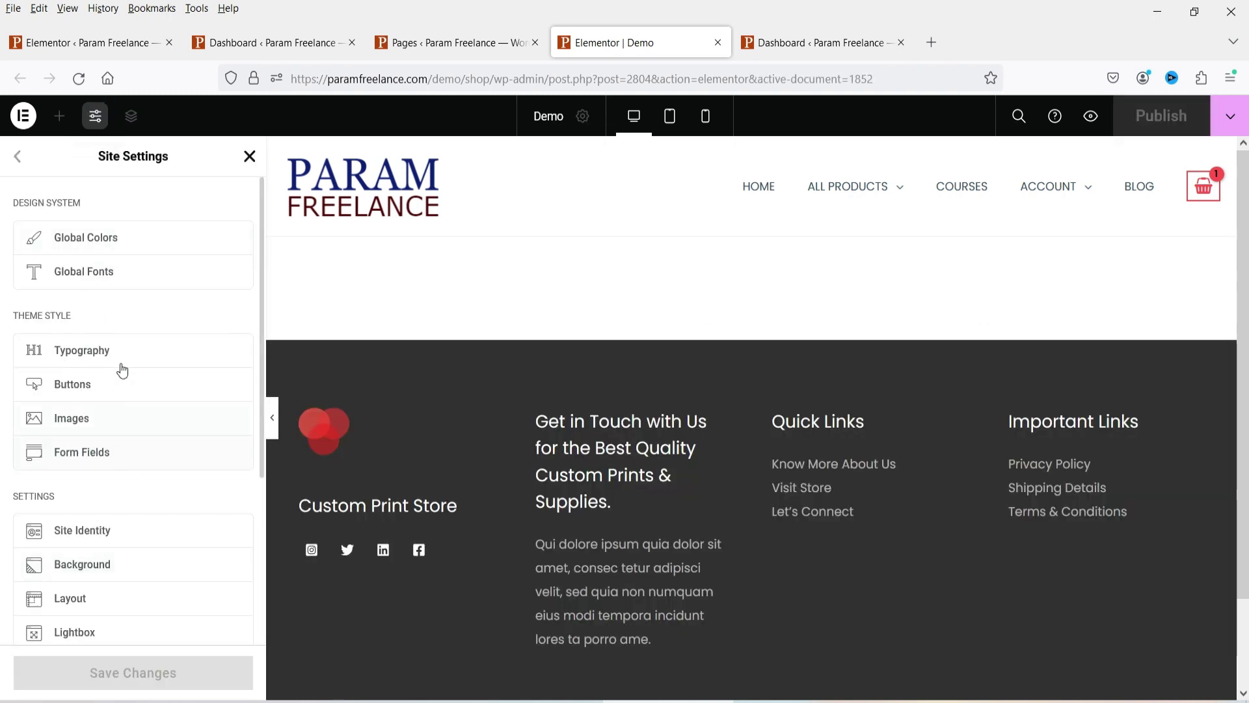
left_click(248, 156)
left_click(132, 122)
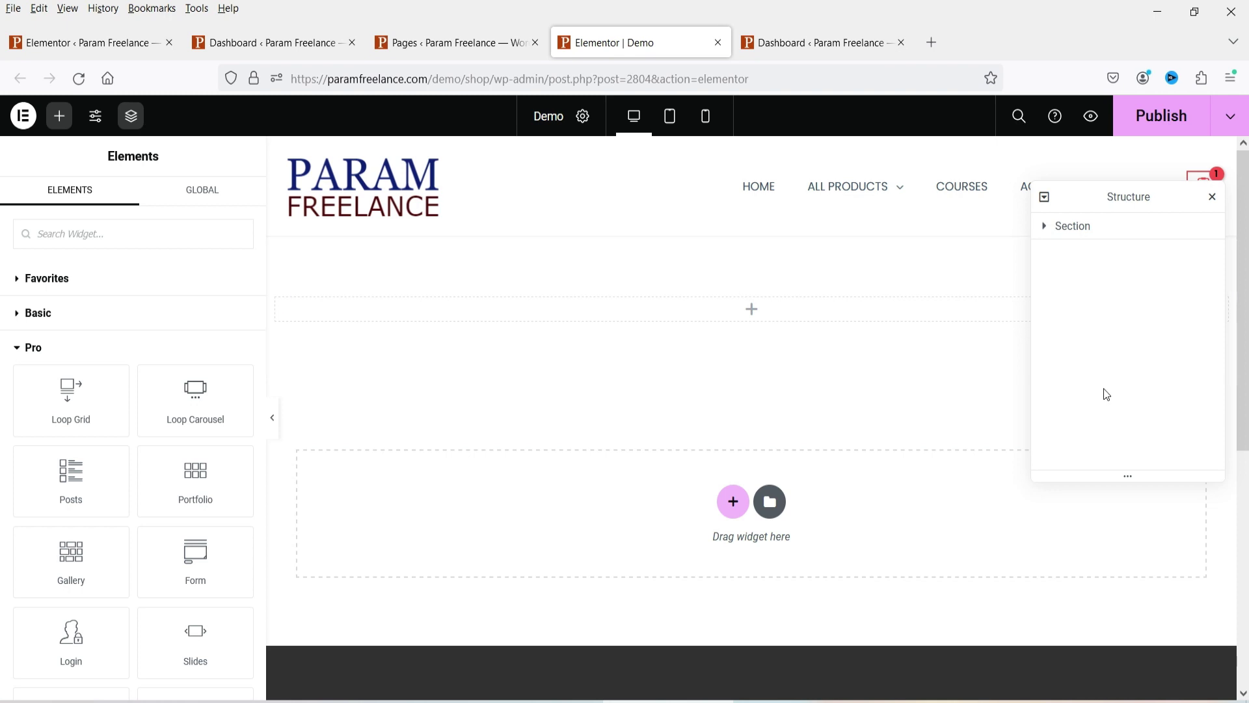
Step: Add two one-column sections to the Demo page and close the Structure navigator
left_click(733, 501)
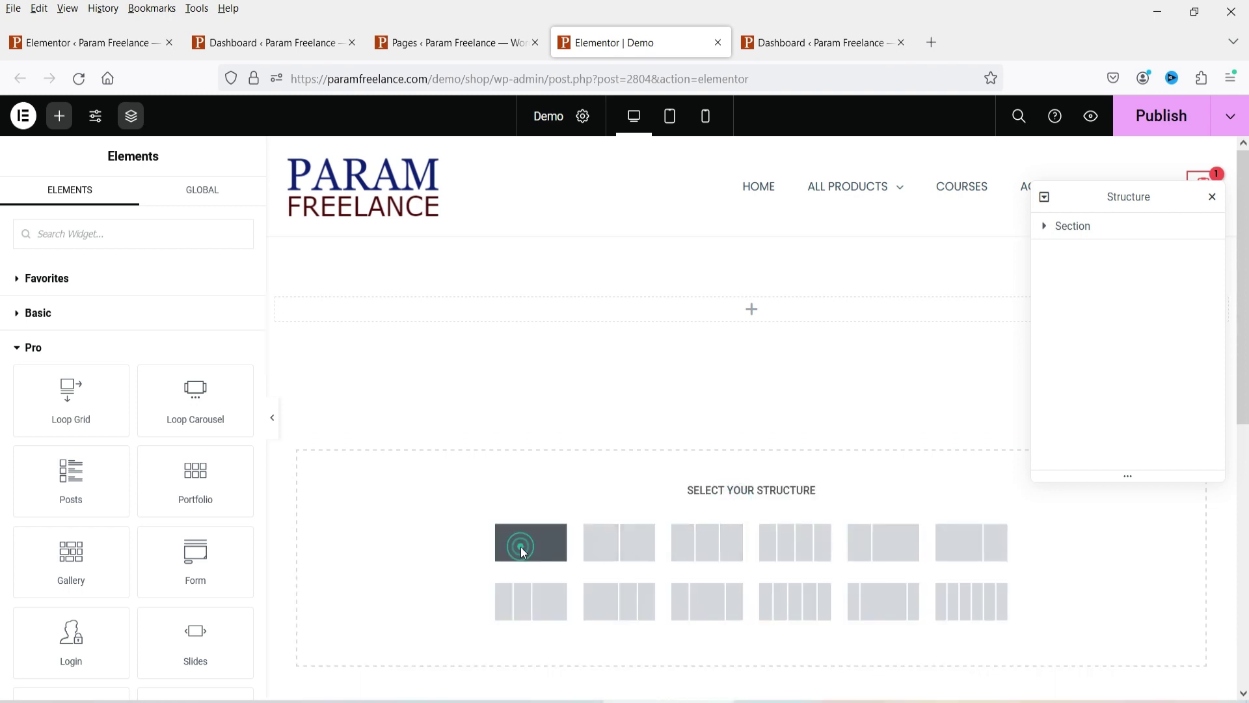
left_click(520, 543)
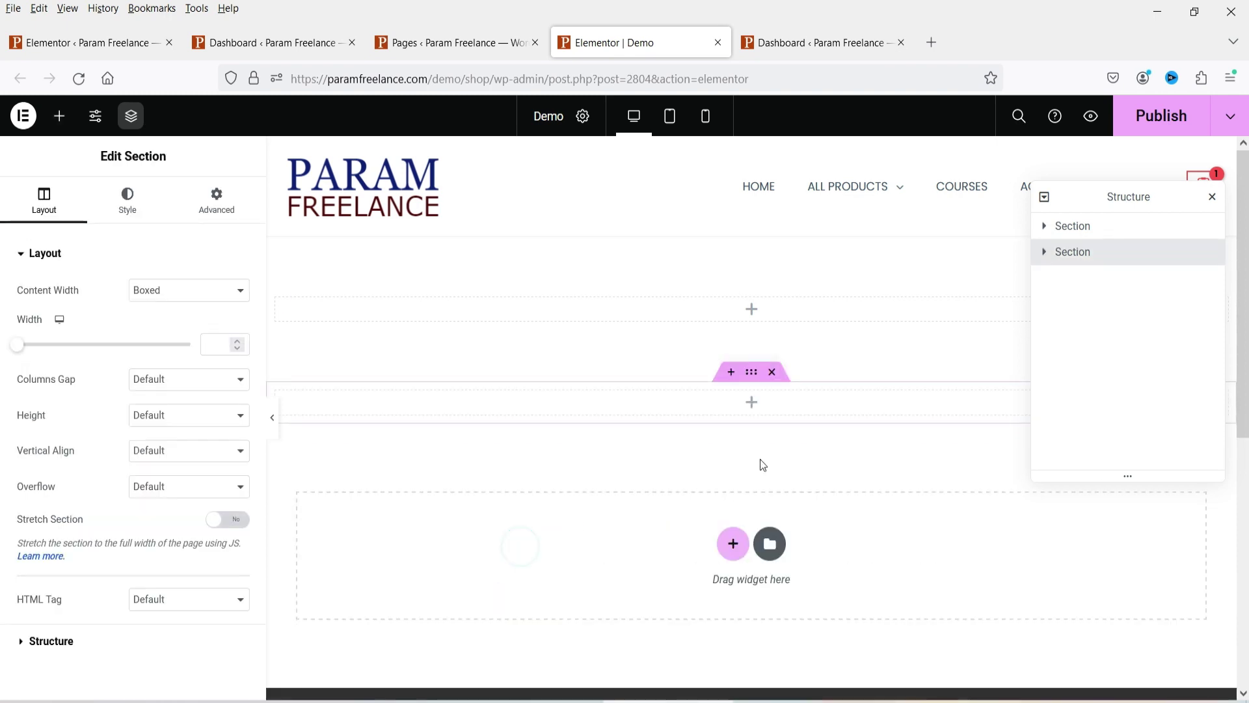
left_click(733, 543)
left_click(544, 592)
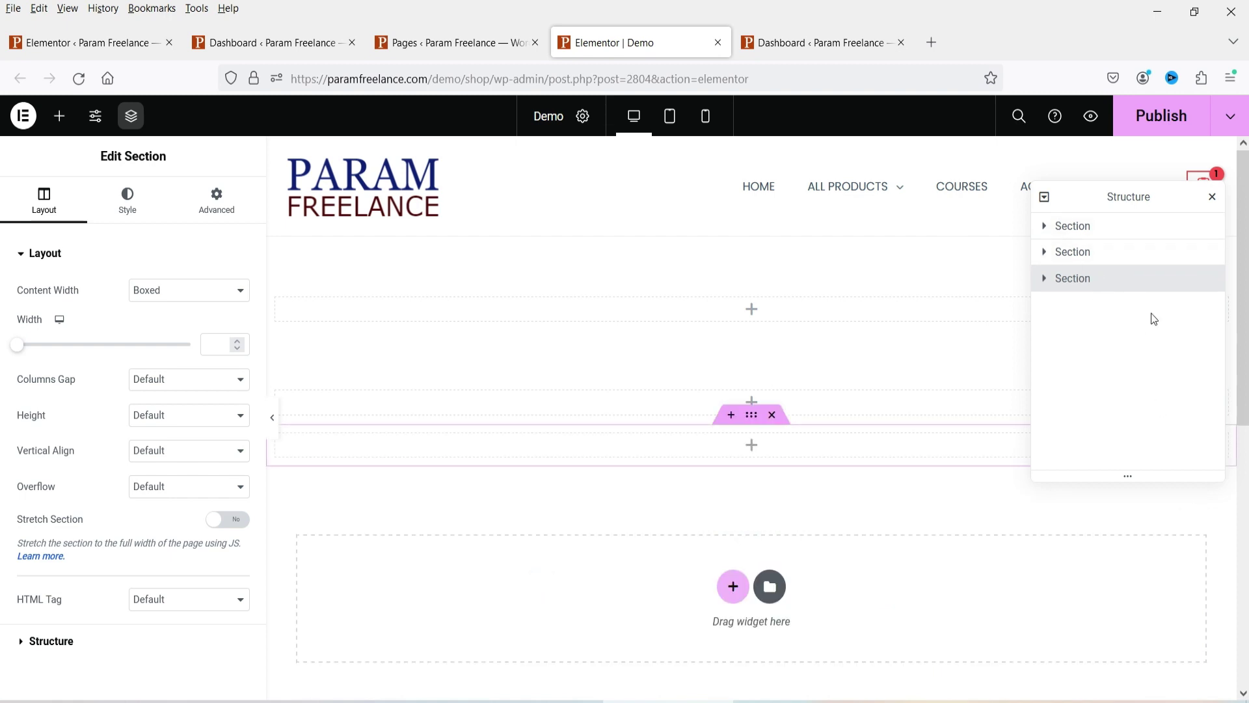
left_click(1212, 197)
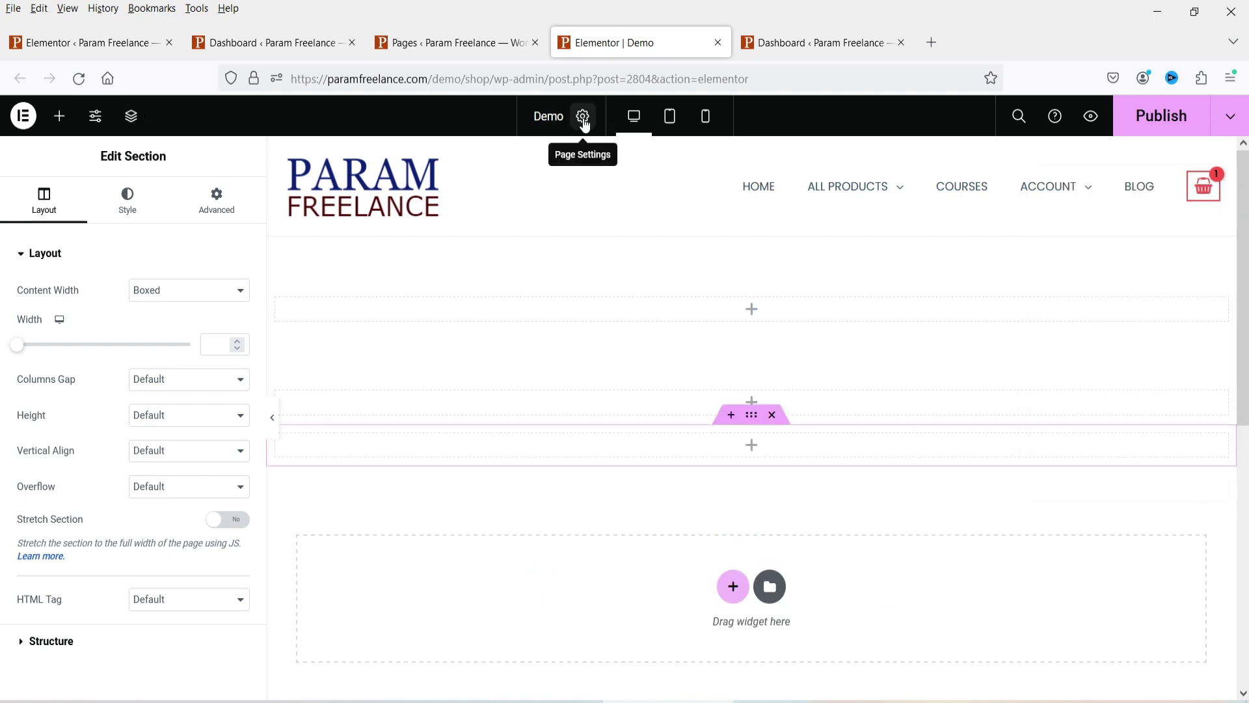
Step: In Page Settings, keep the Demo page Published with its title shown, and browse the Style and Advanced tabs
left_click(583, 117)
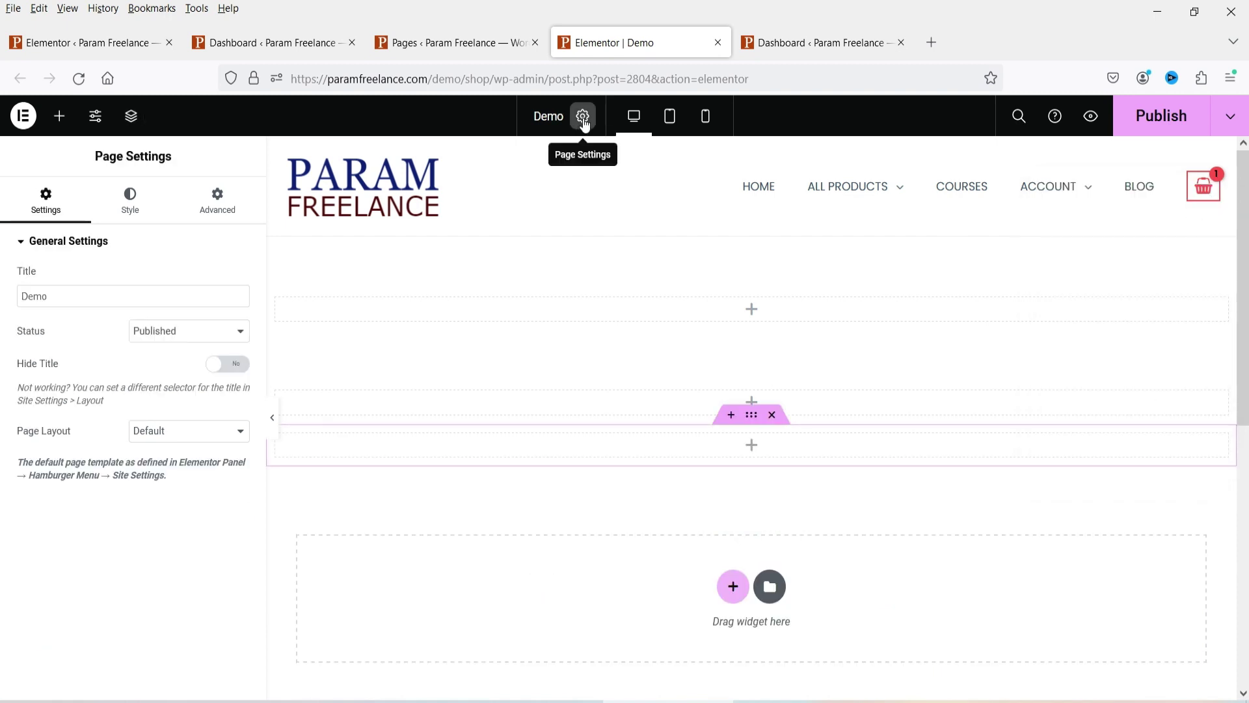
left_click(67, 297)
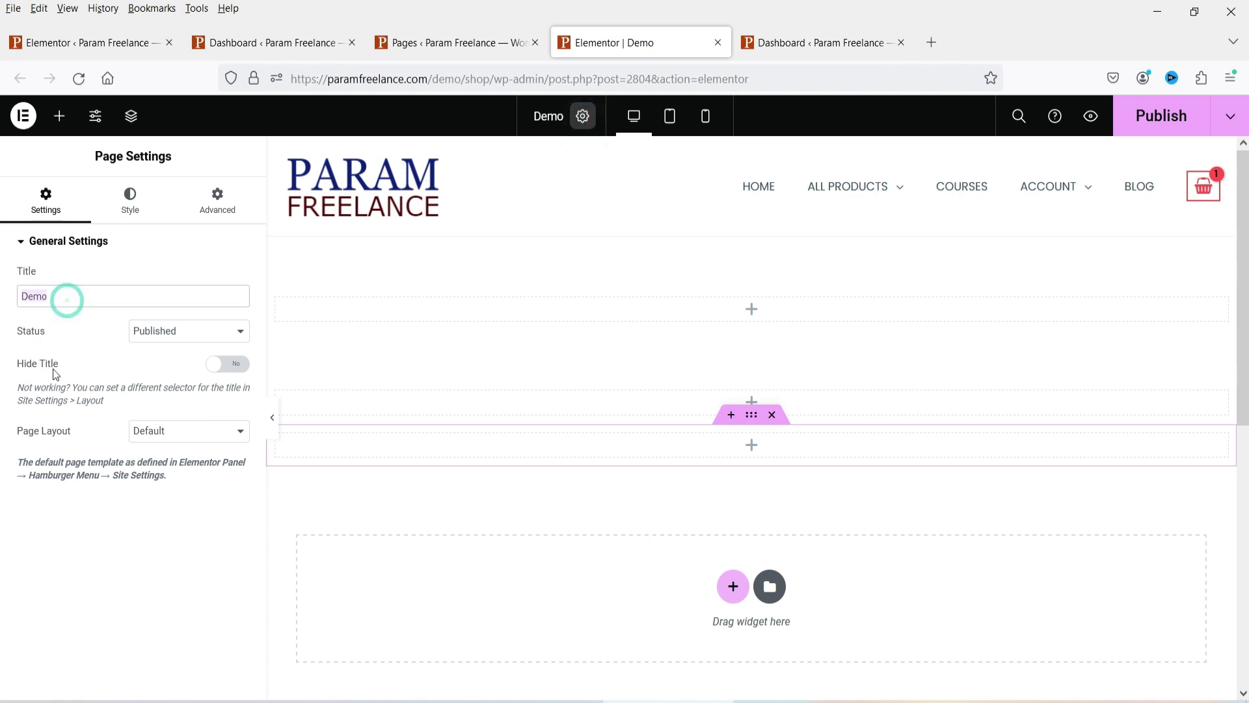
left_click(170, 334)
left_click(169, 333)
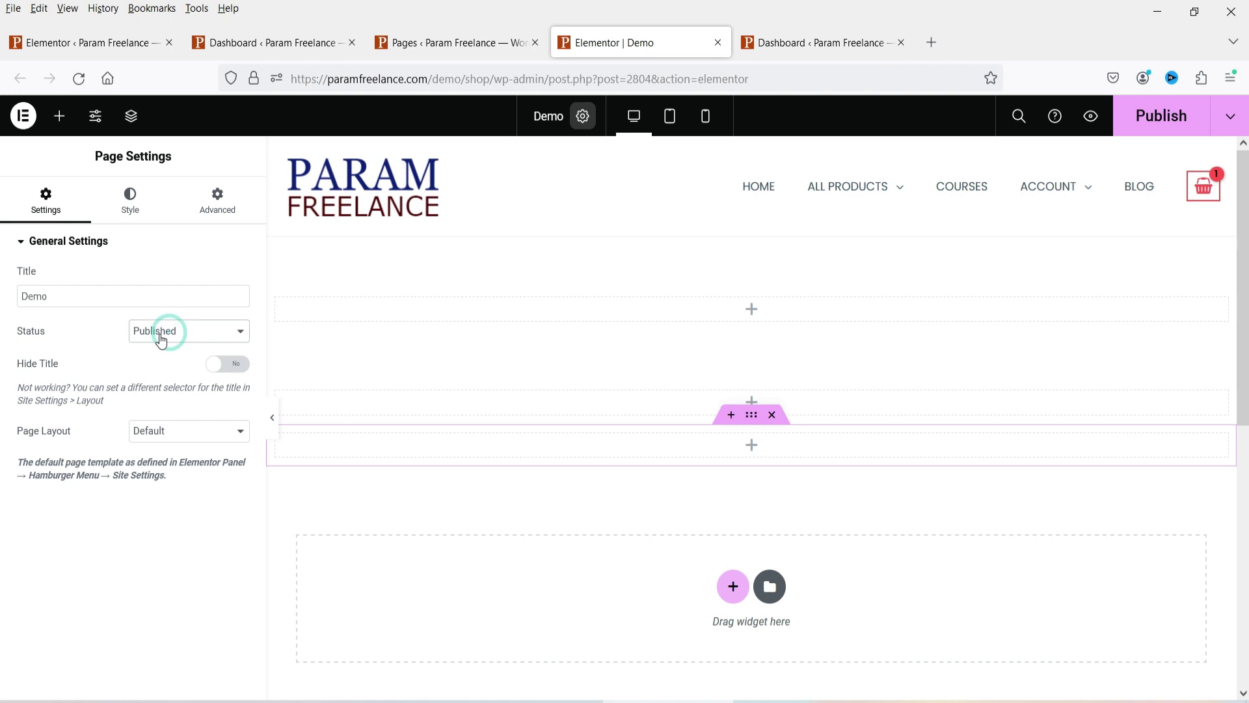
left_click(228, 368)
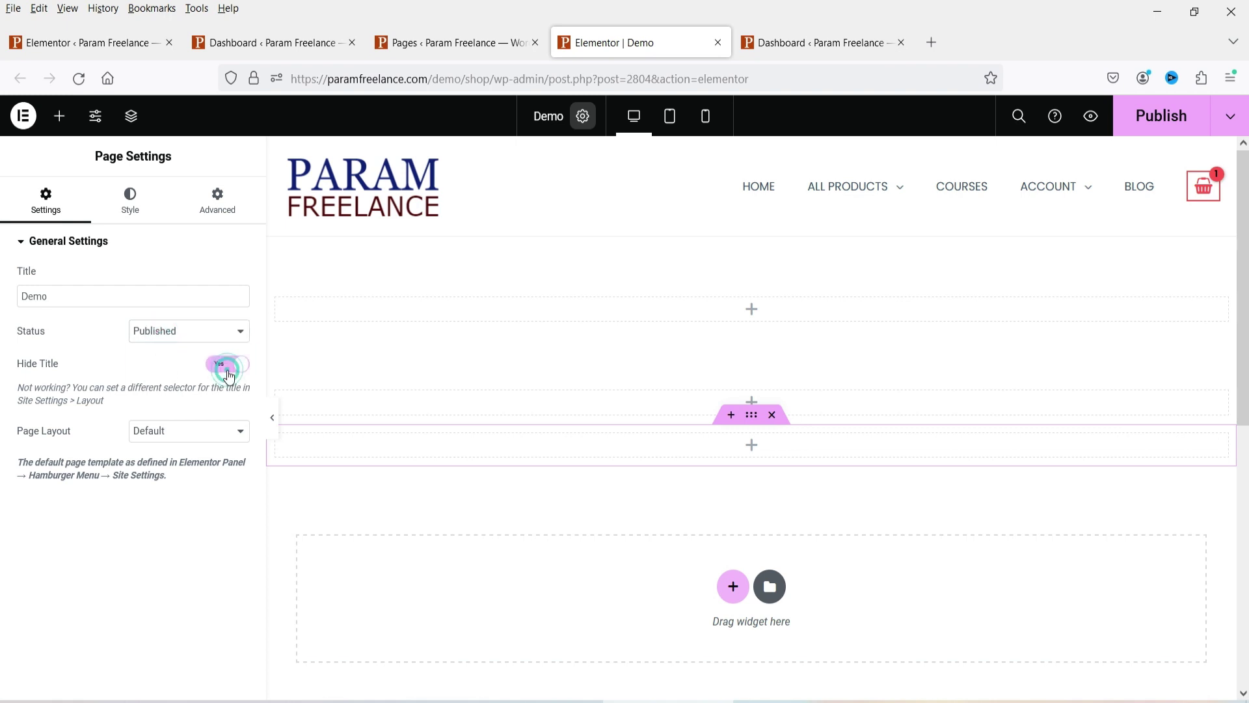
left_click(229, 371)
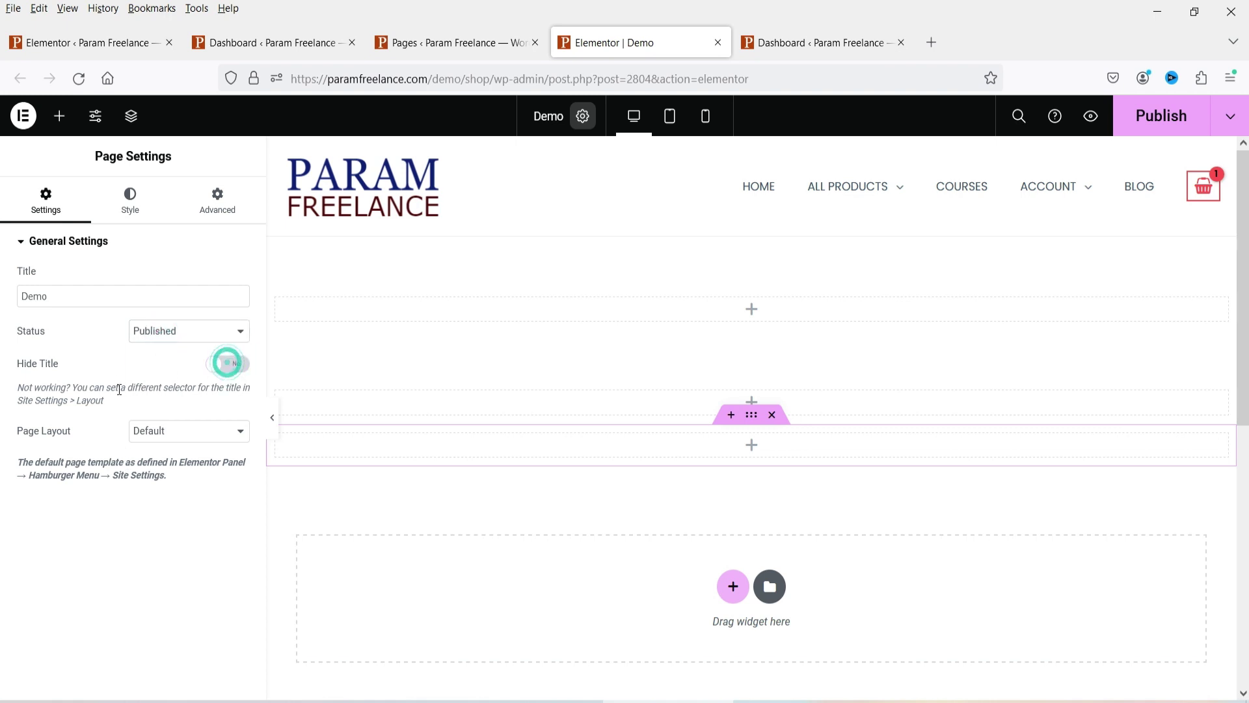
left_click(121, 211)
left_click(205, 211)
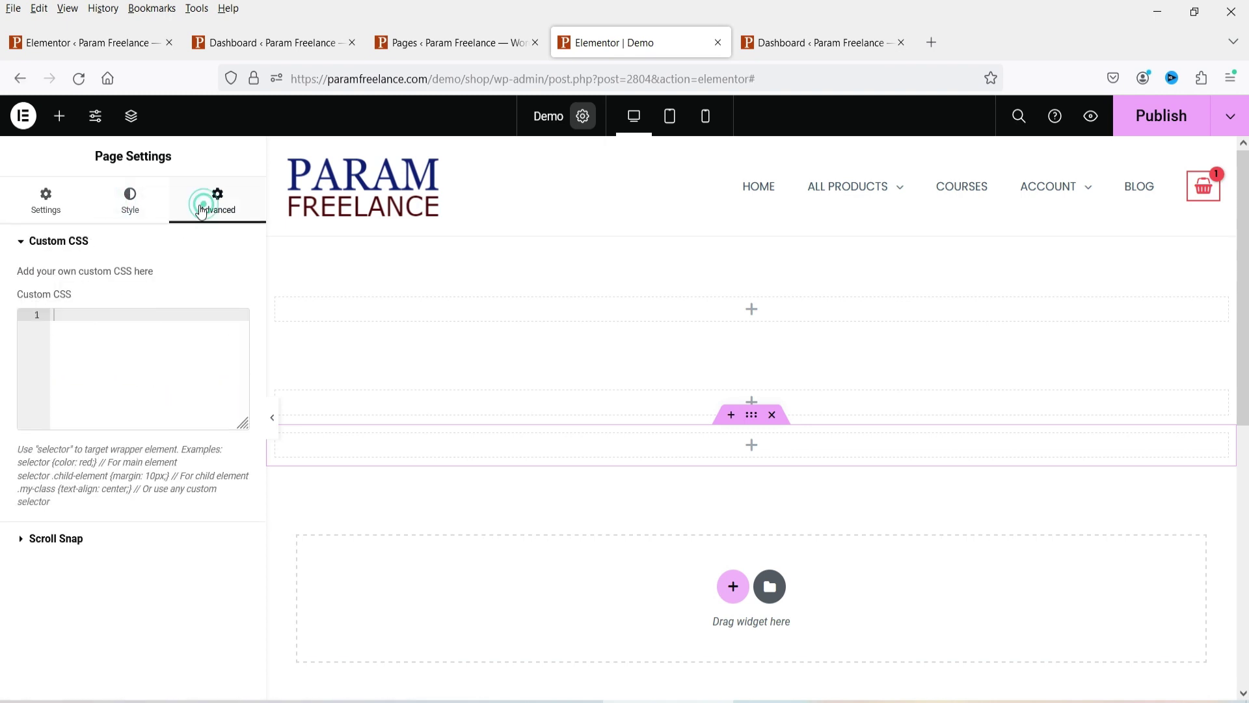
left_click(38, 206)
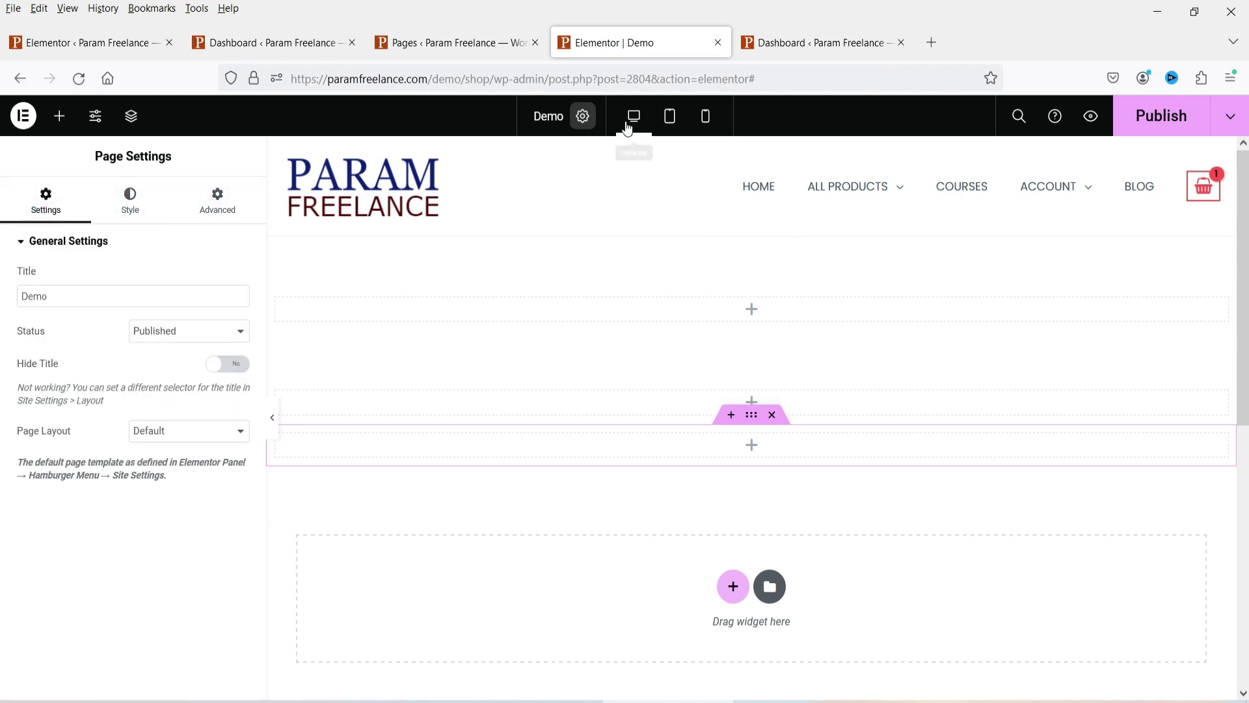
Step: Preview the page at Tablet and Mobile widths, ending back on Desktop
left_click(670, 118)
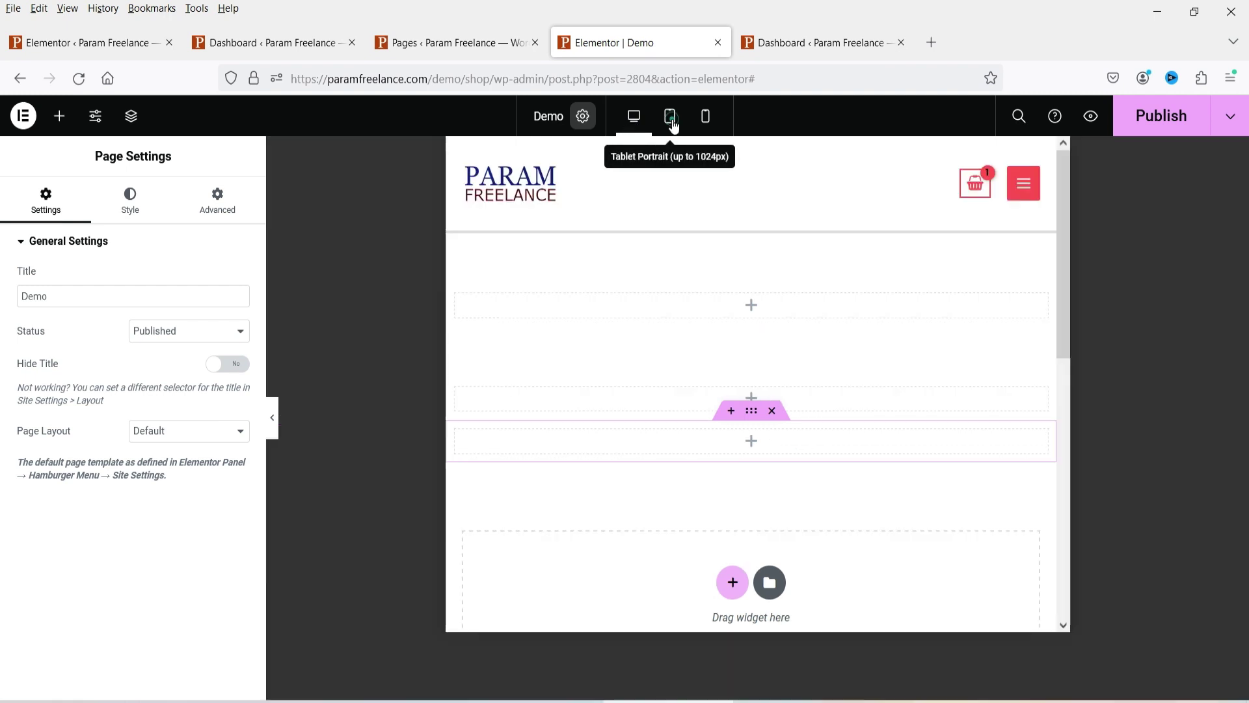
left_click(706, 122)
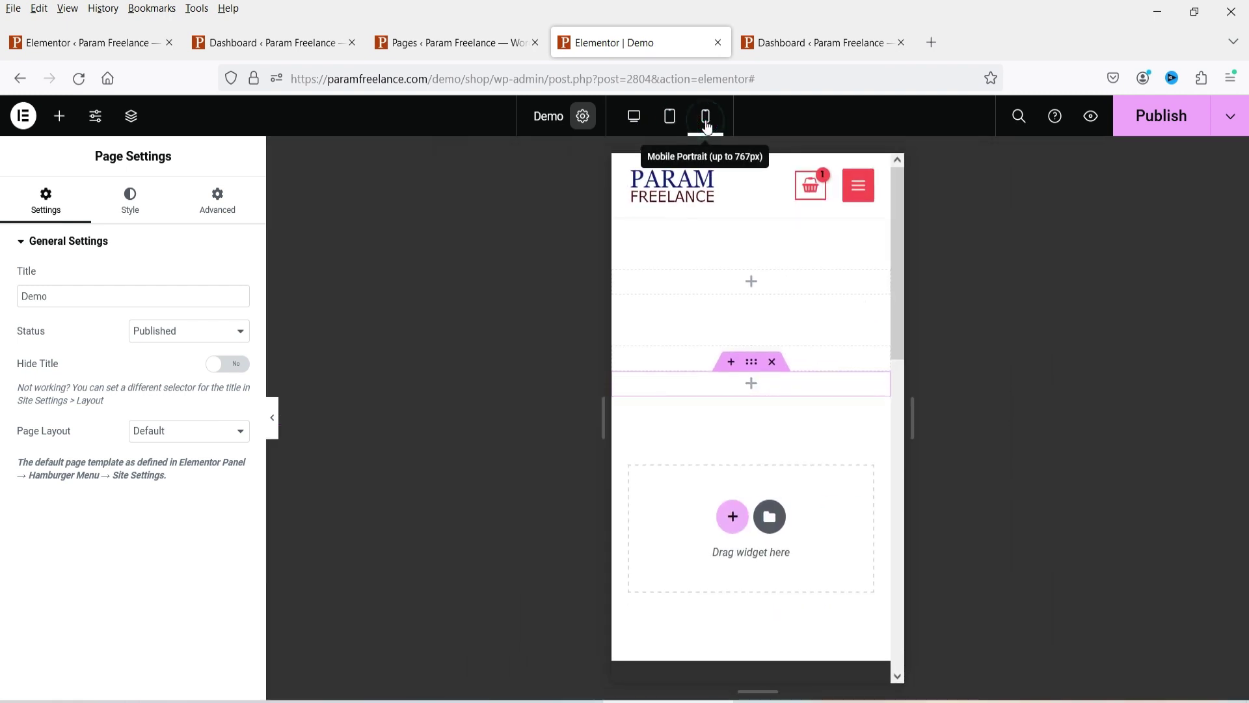
left_click(634, 118)
left_click(706, 117)
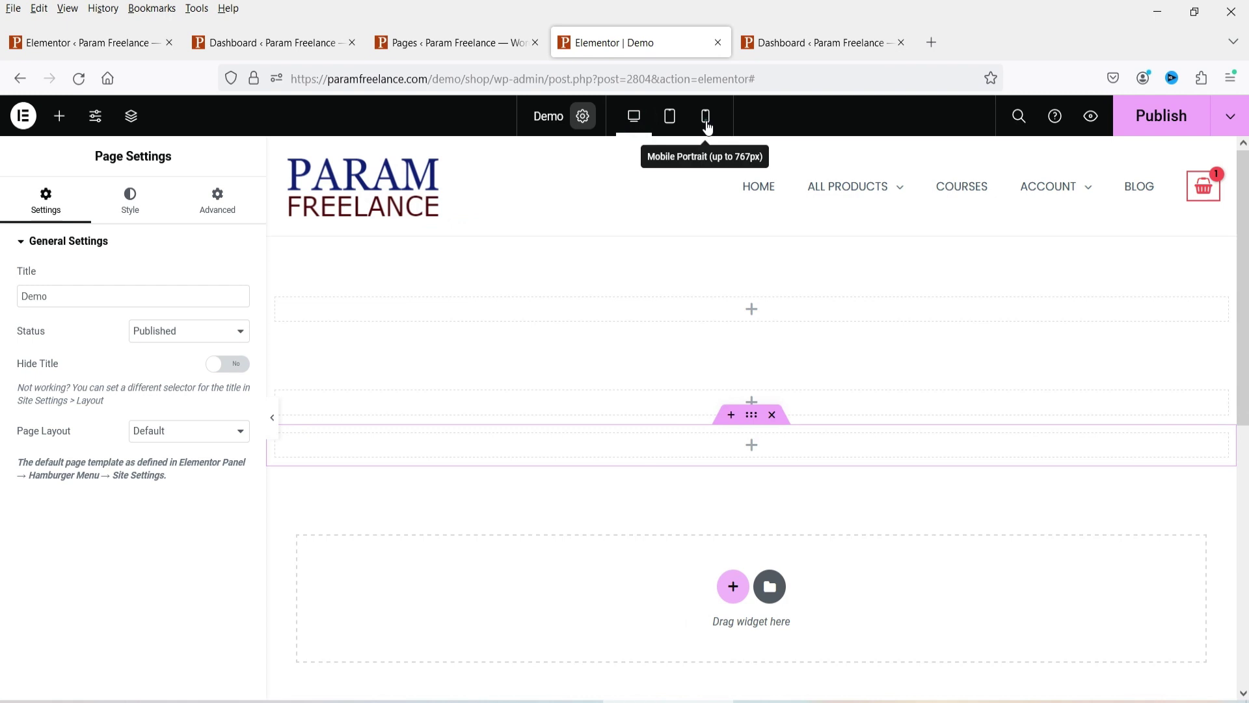
left_click(634, 116)
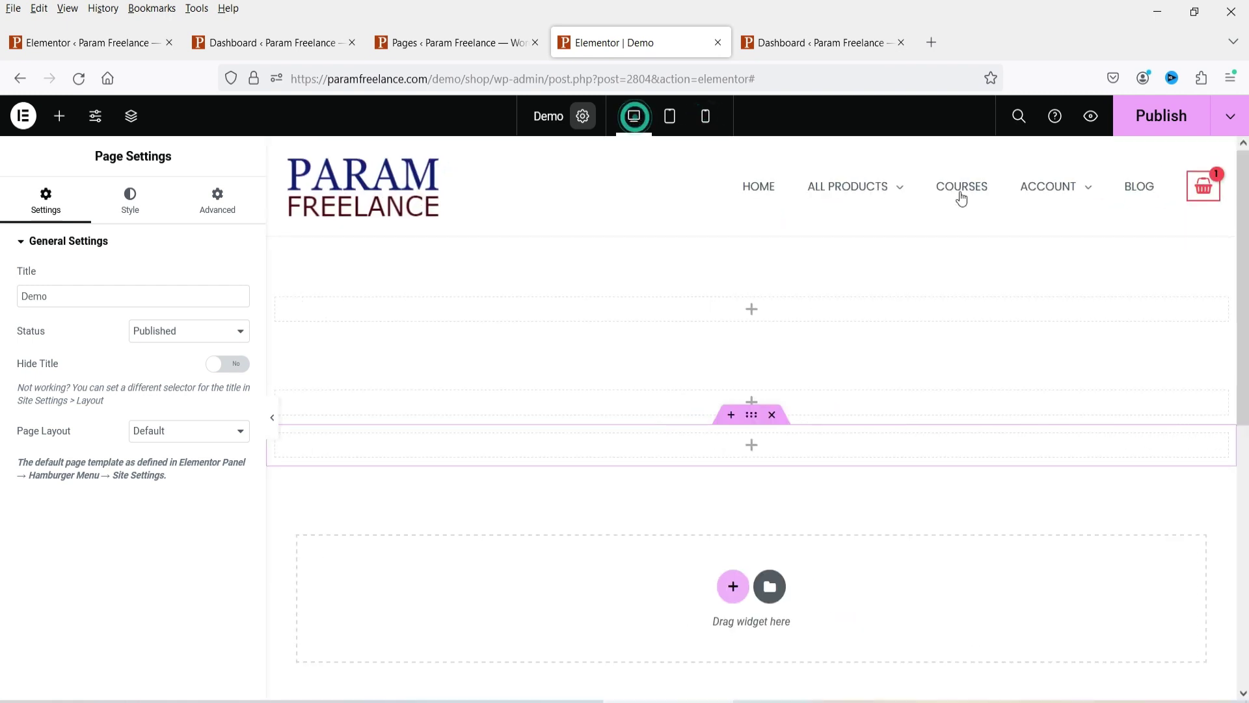
left_click(1018, 118)
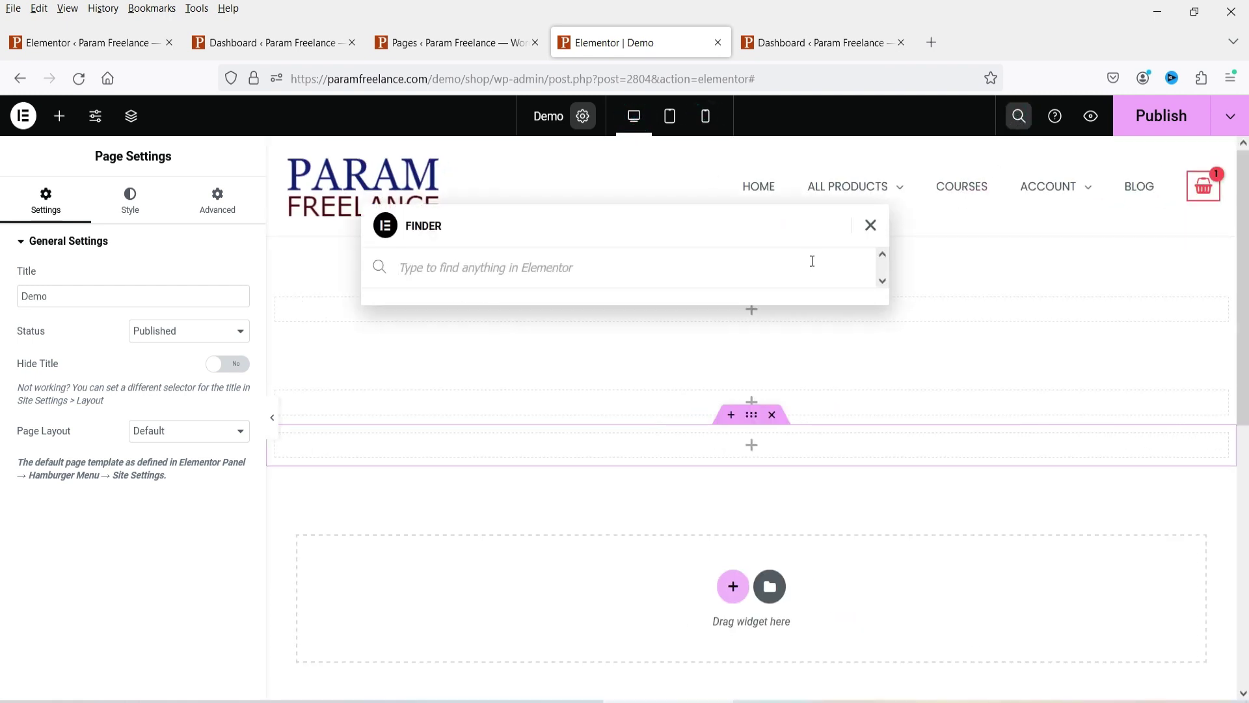
left_click(872, 227)
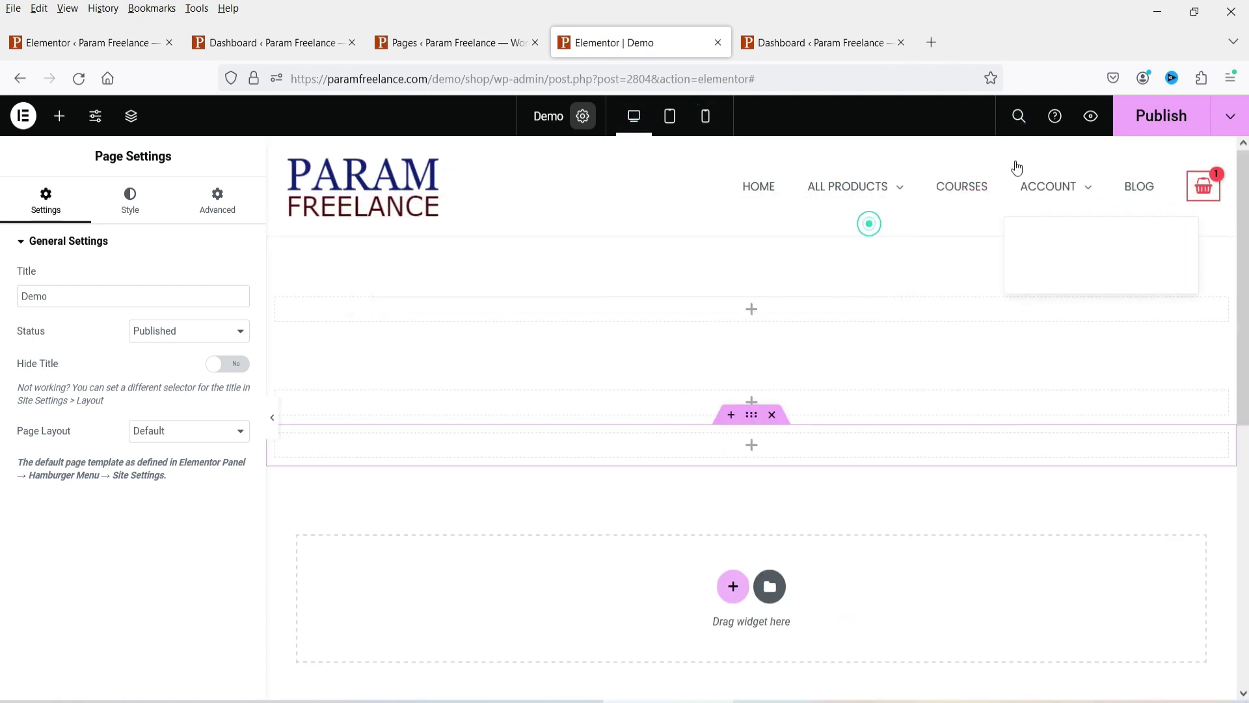
left_click(1061, 124)
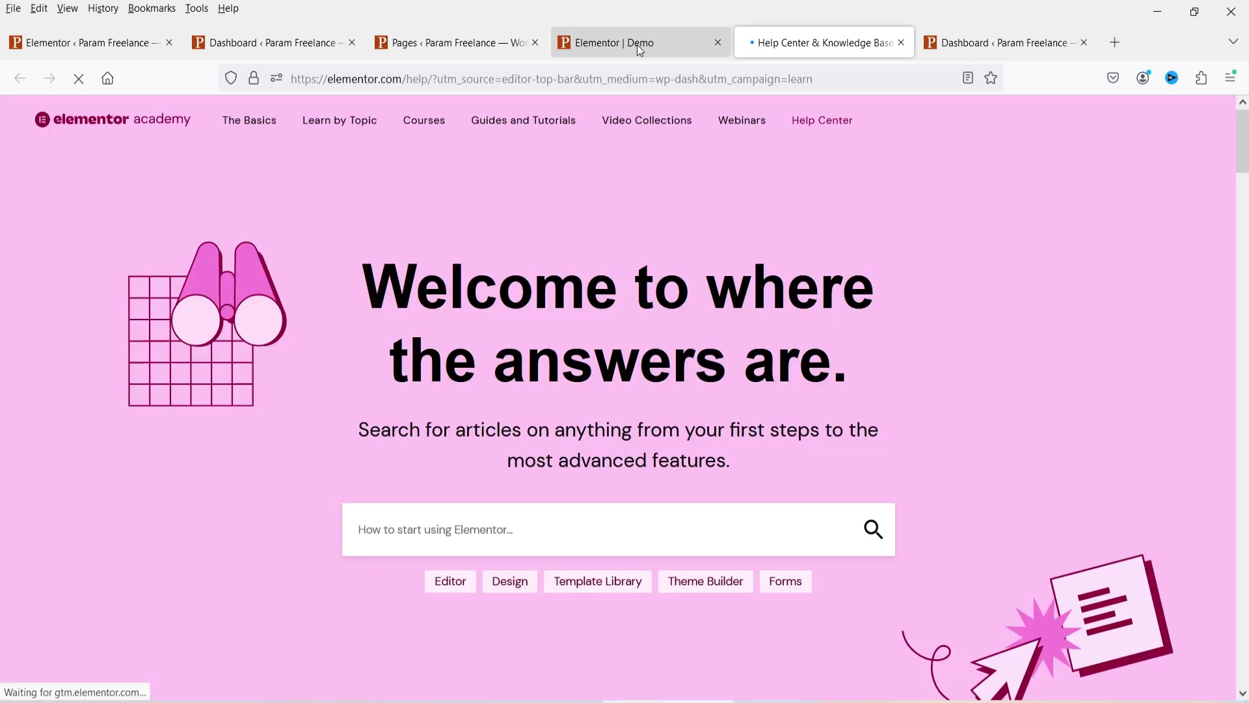
left_click(637, 44)
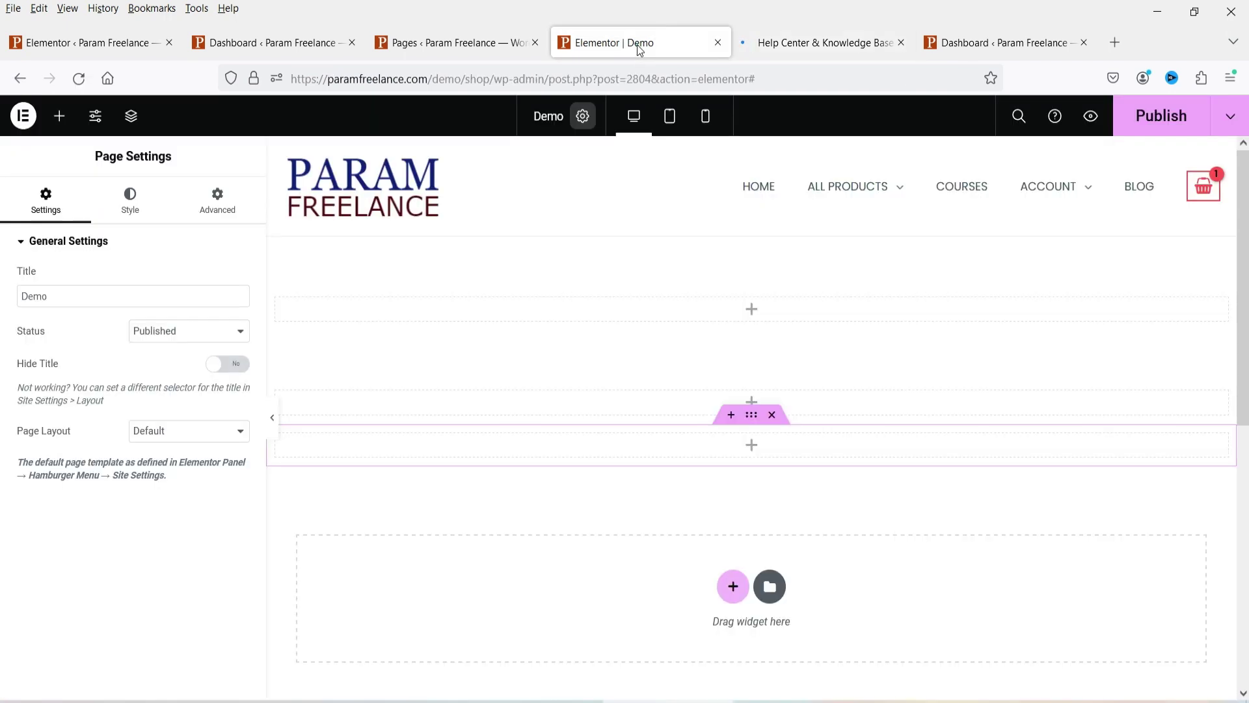
left_click(901, 43)
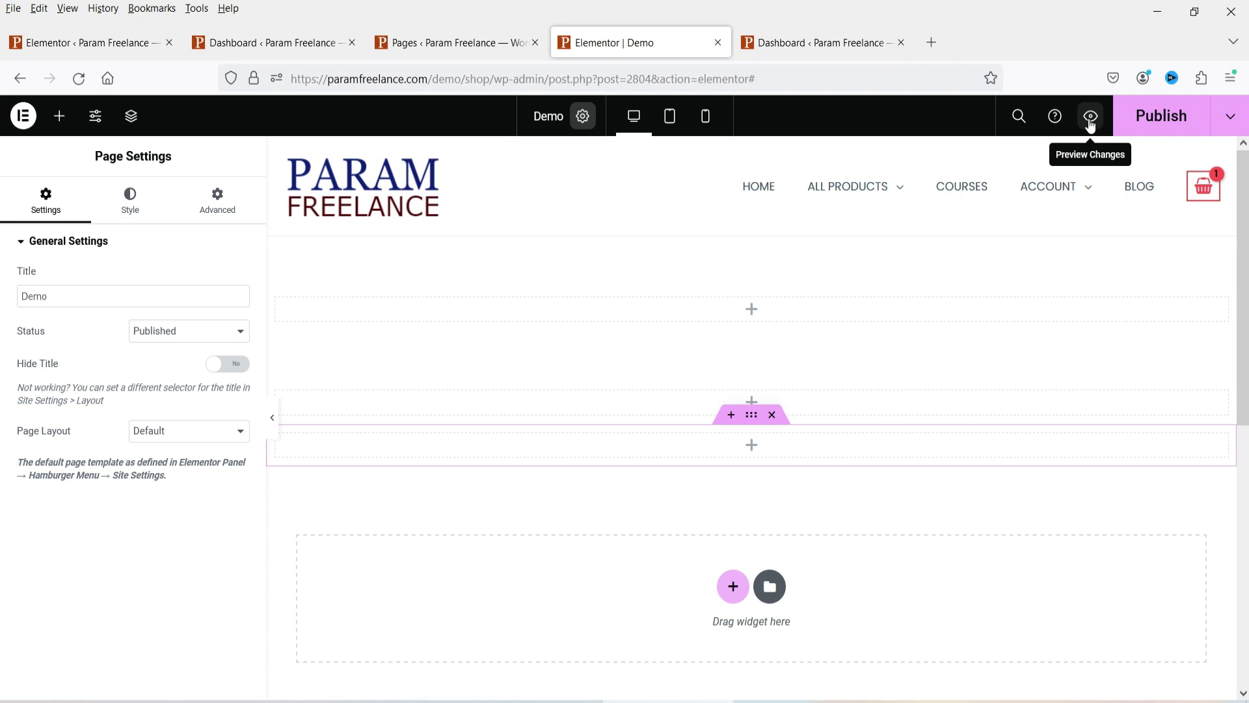
left_click(1162, 128)
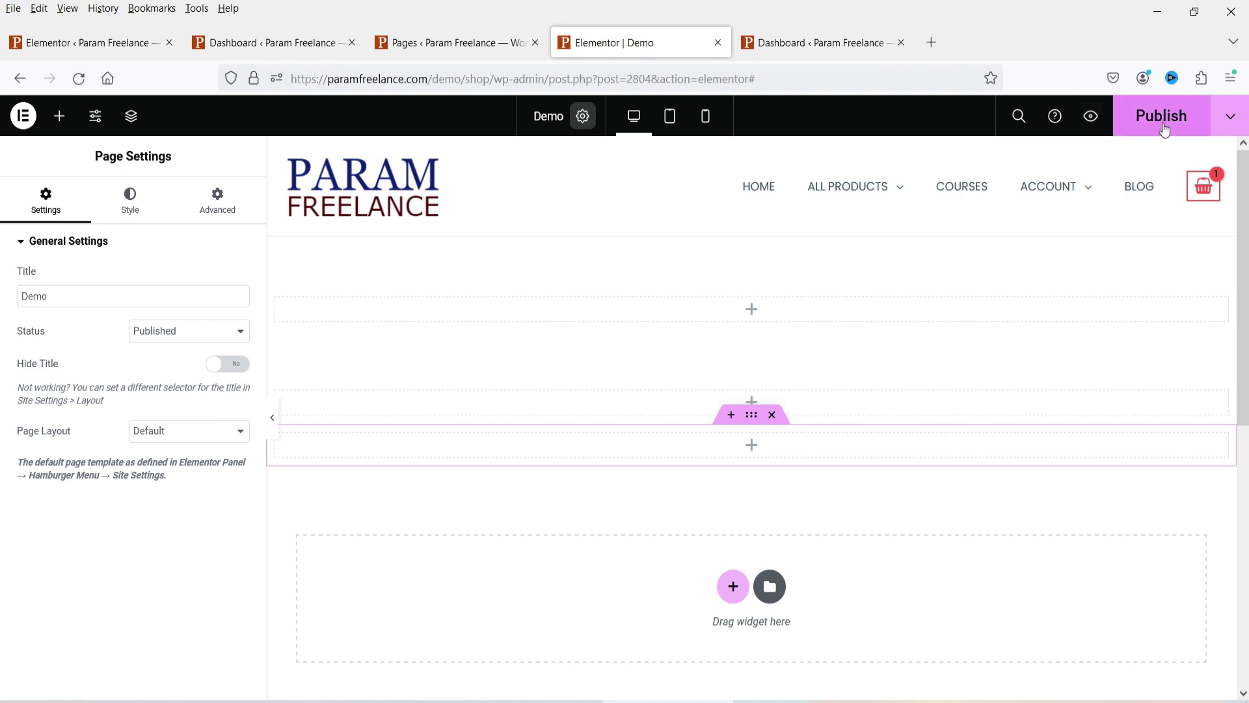
left_click(1230, 121)
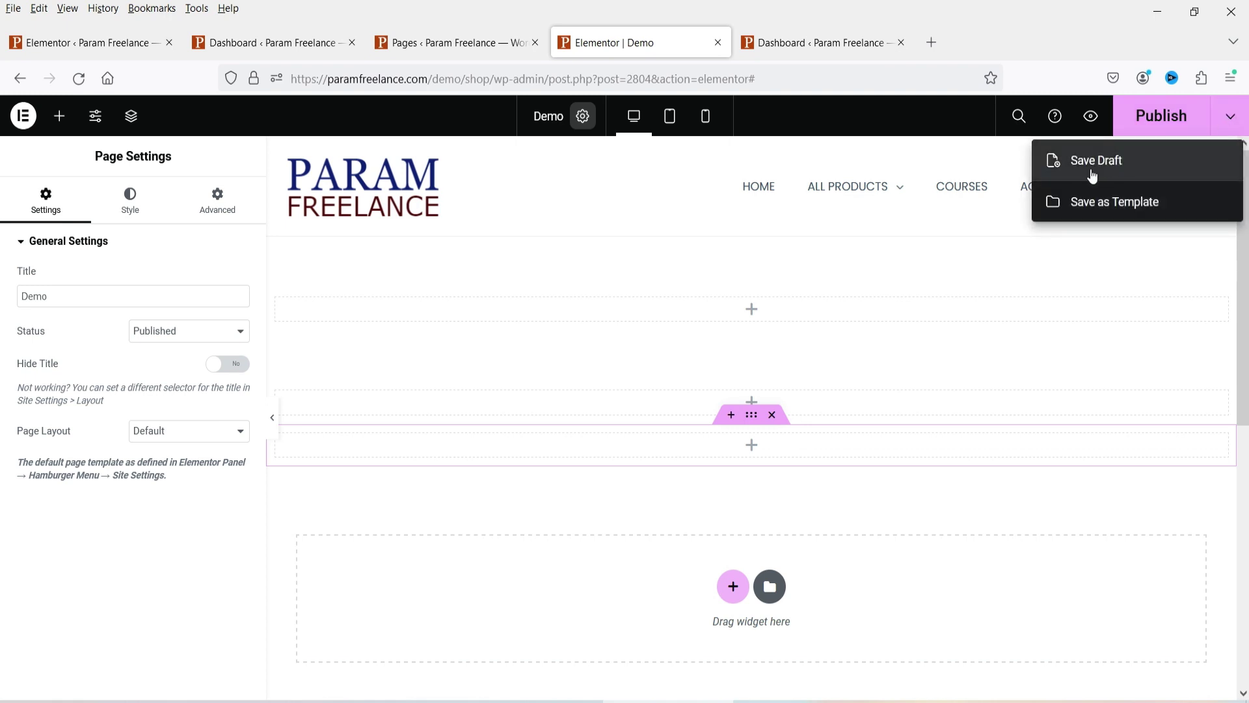
left_click(1229, 119)
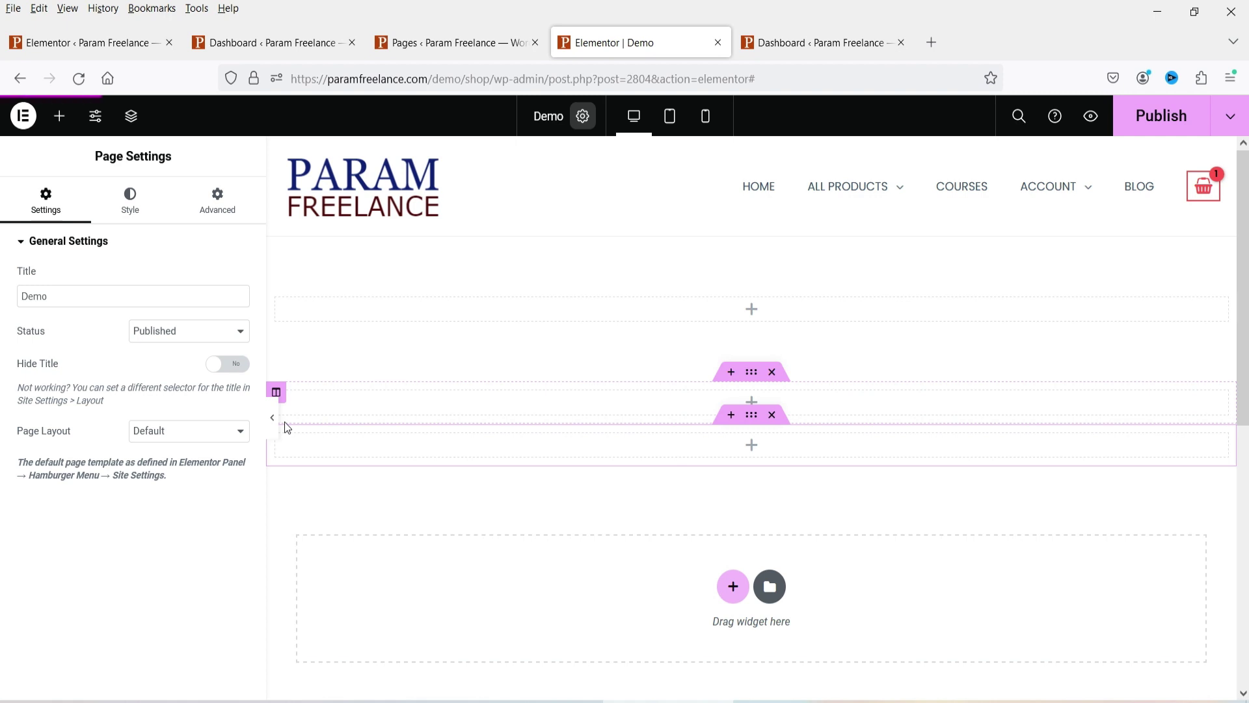
left_click(24, 119)
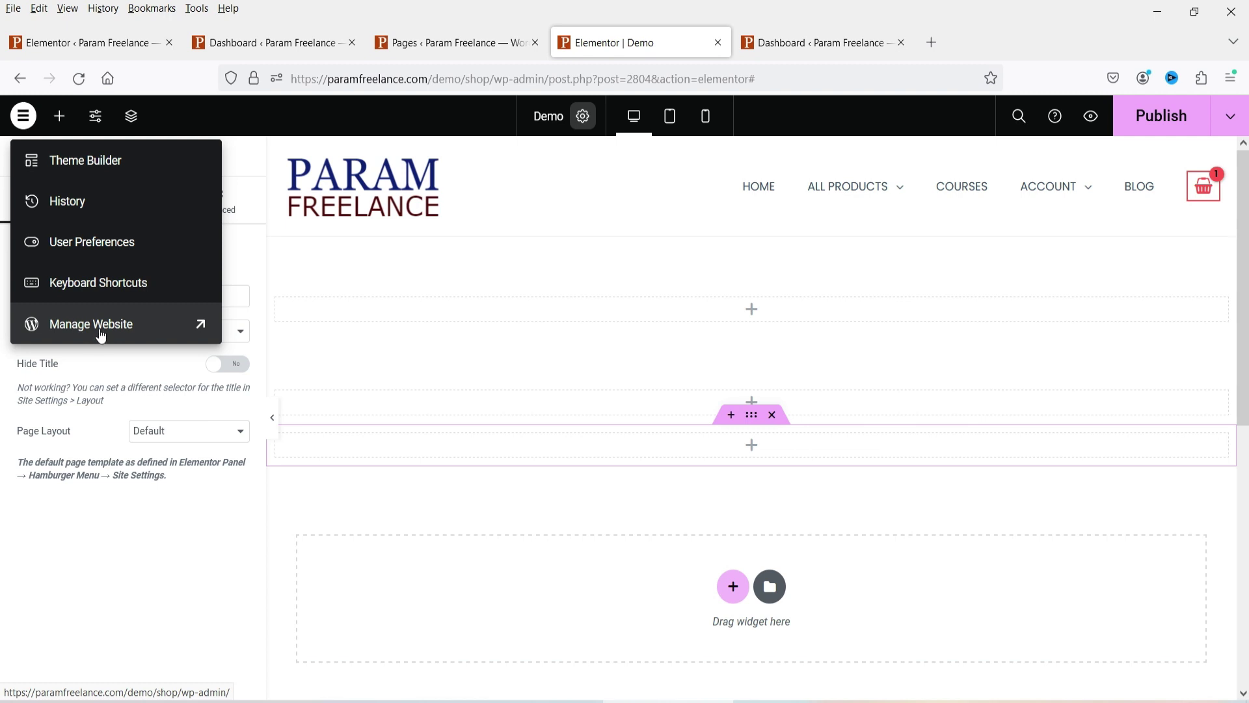
left_click(810, 41)
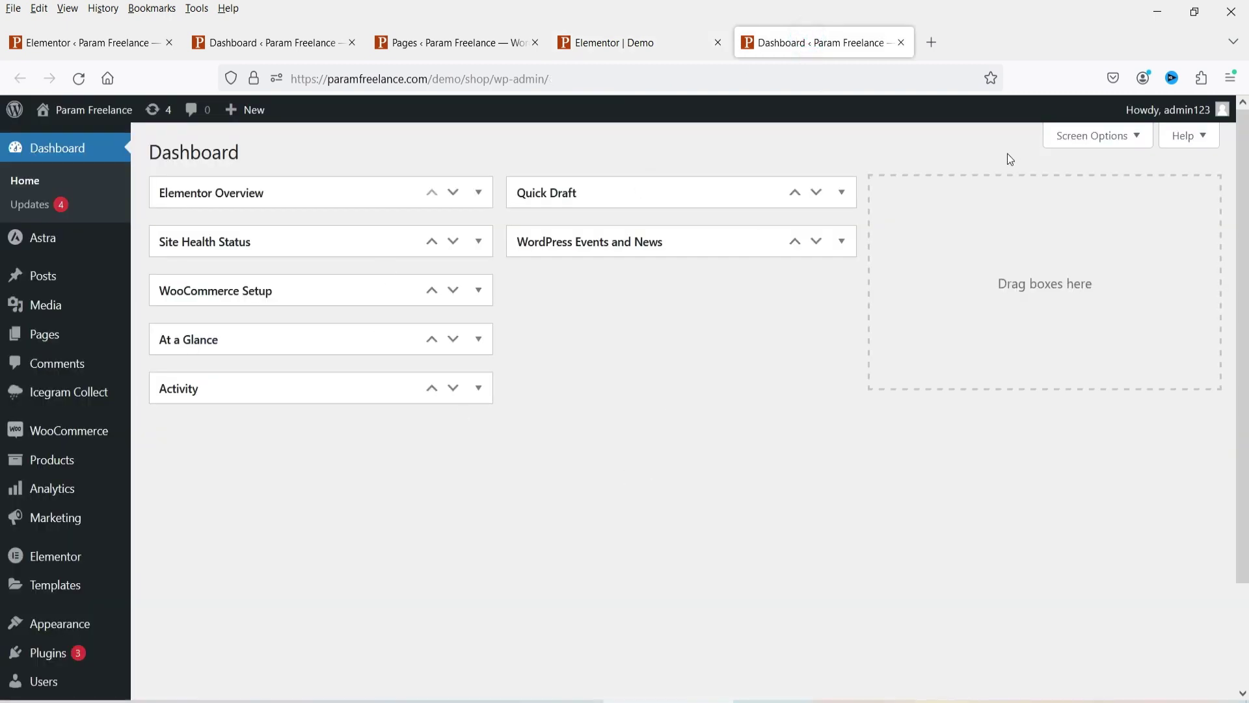
left_click(605, 43)
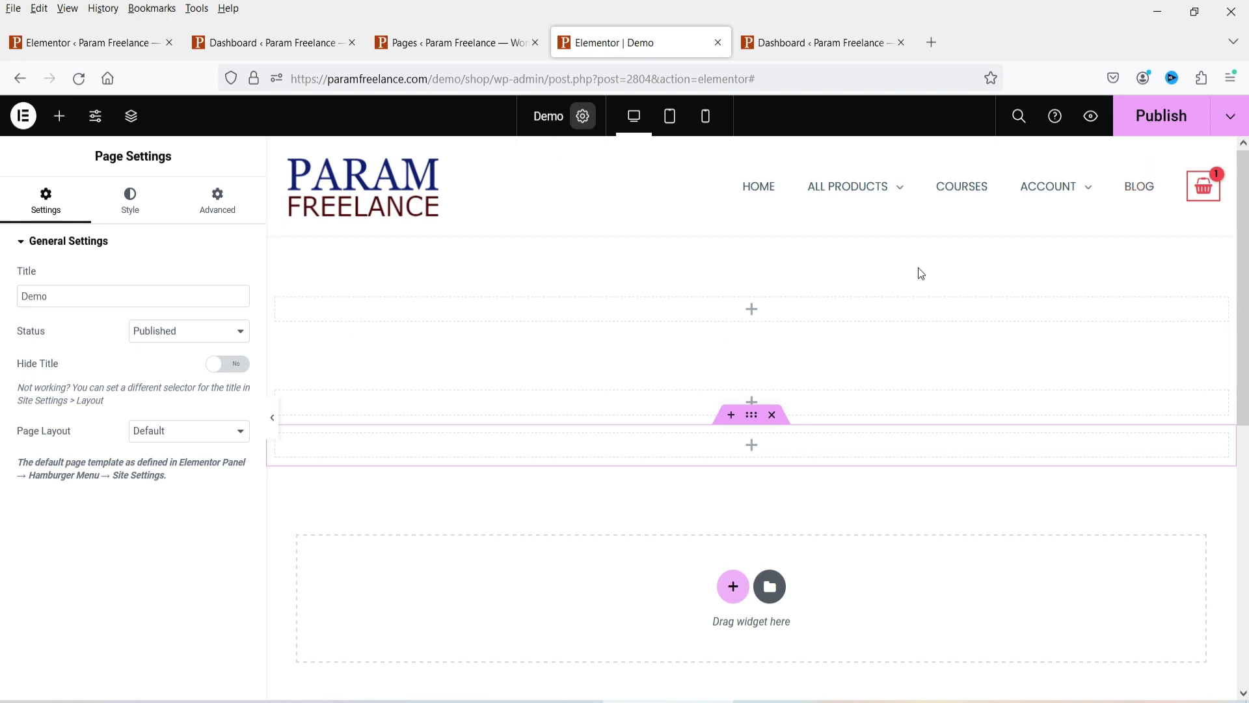
Step: In the Dashboard, go to Elementor Settings > Features and set Editor Top Bar to Inactive
left_click(858, 43)
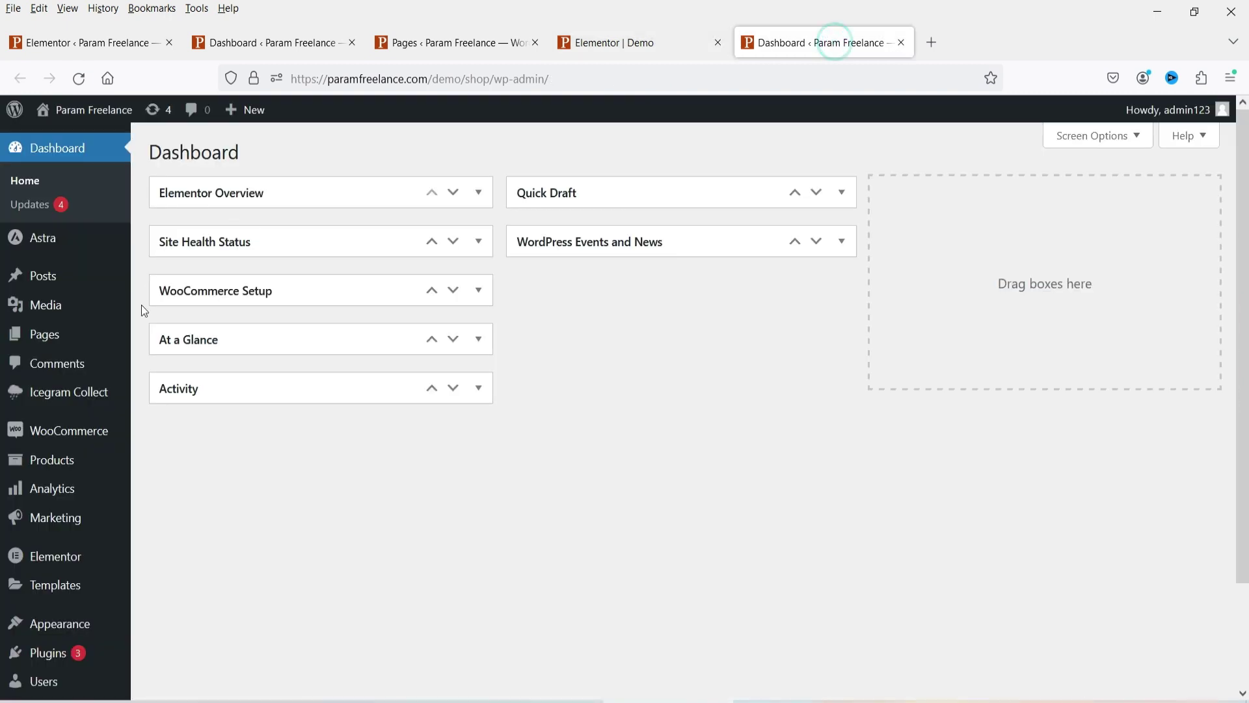
mouse_move(57, 561)
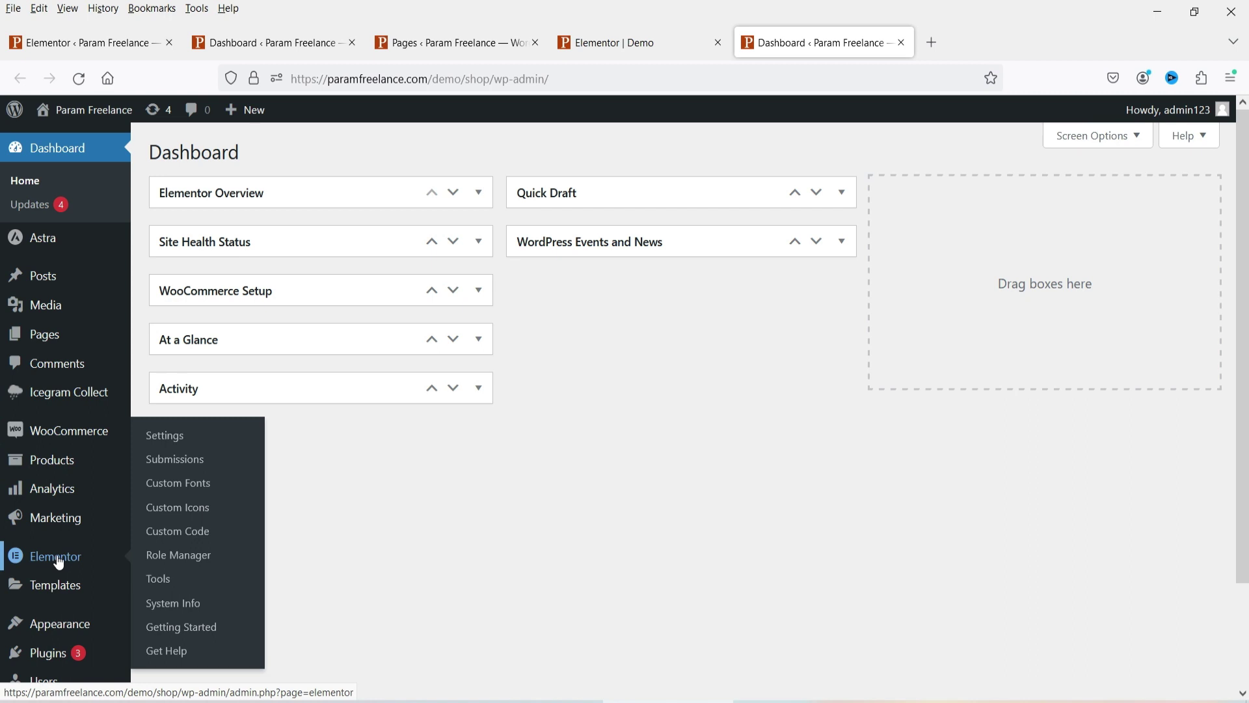
left_click(188, 435)
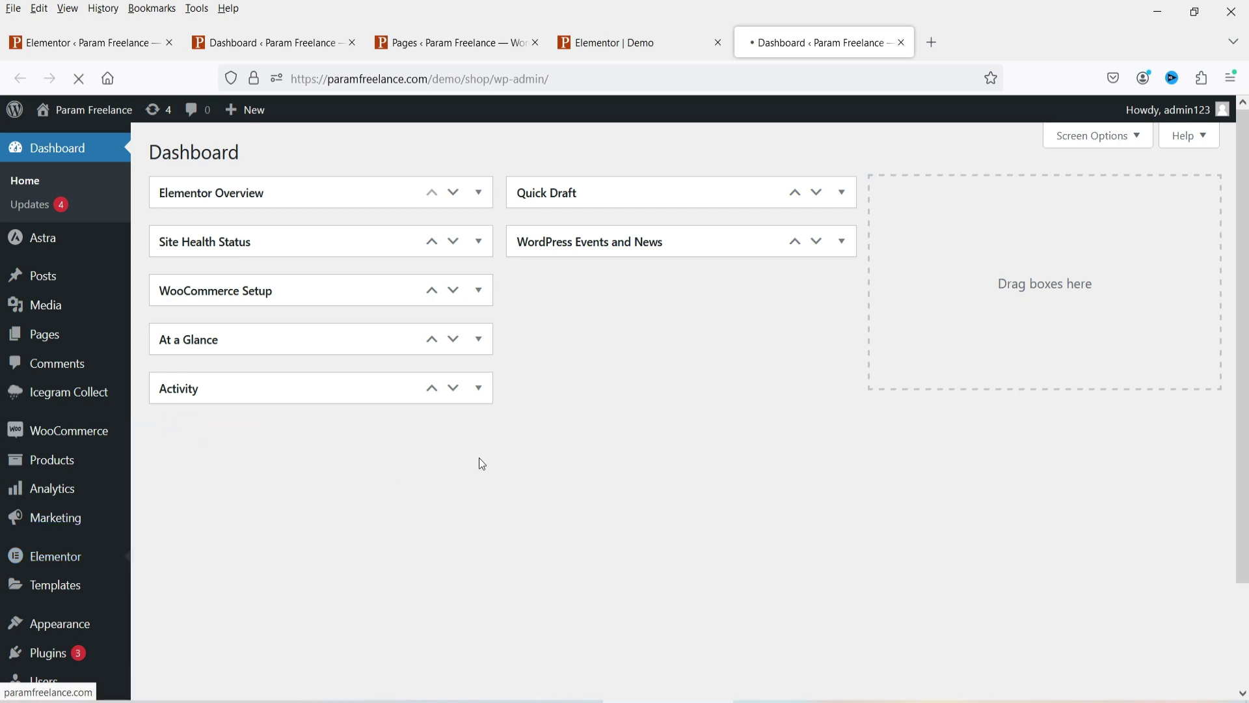
left_click(407, 331)
scroll(530, 350, "down", 4)
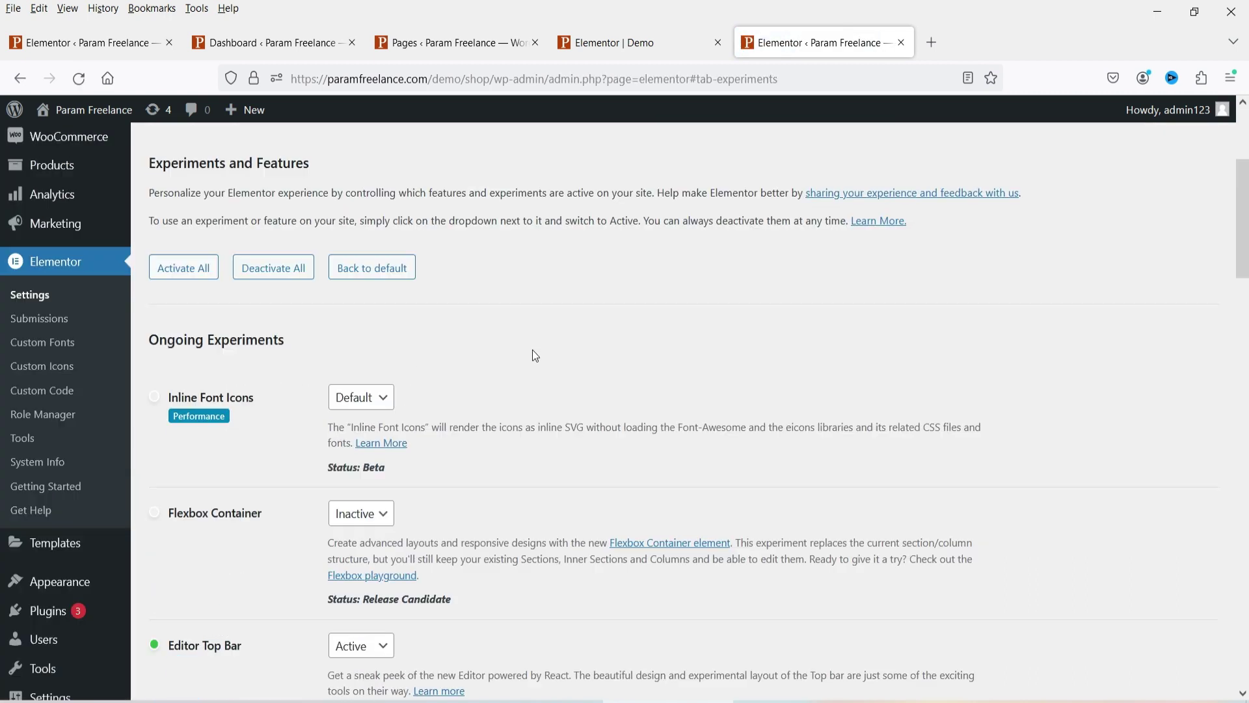
scroll(610, 421, "down", 4)
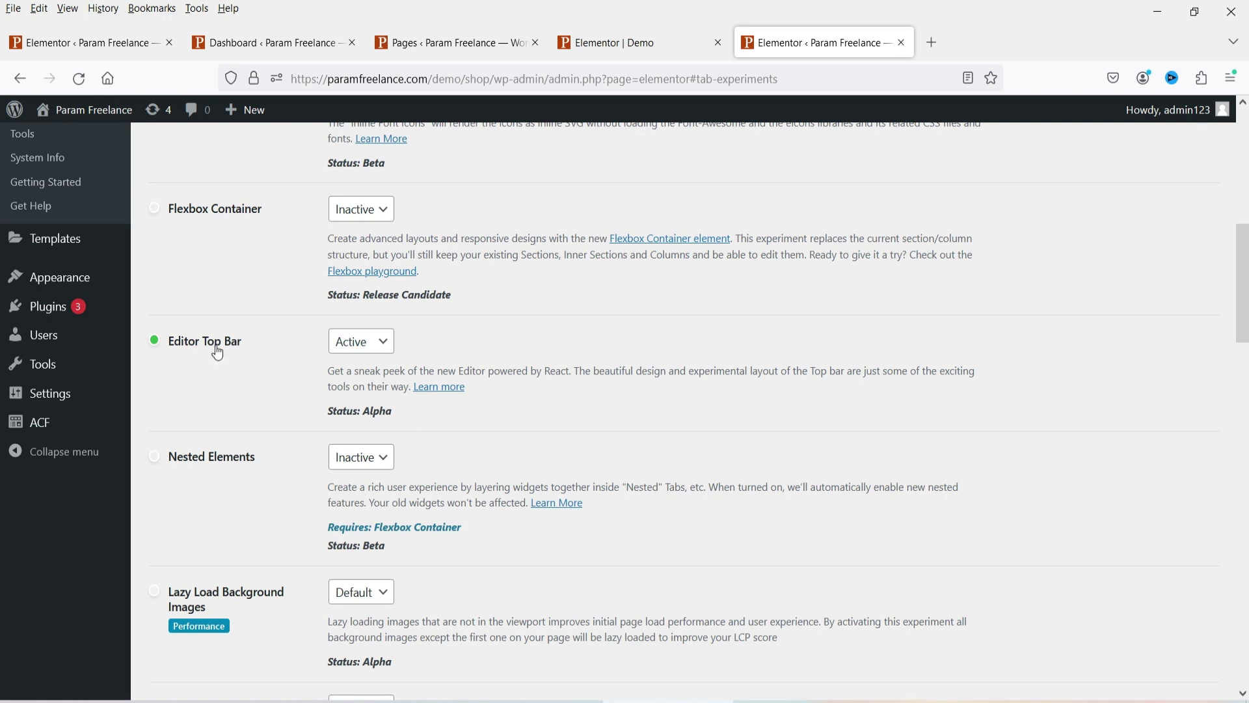
left_click(360, 346)
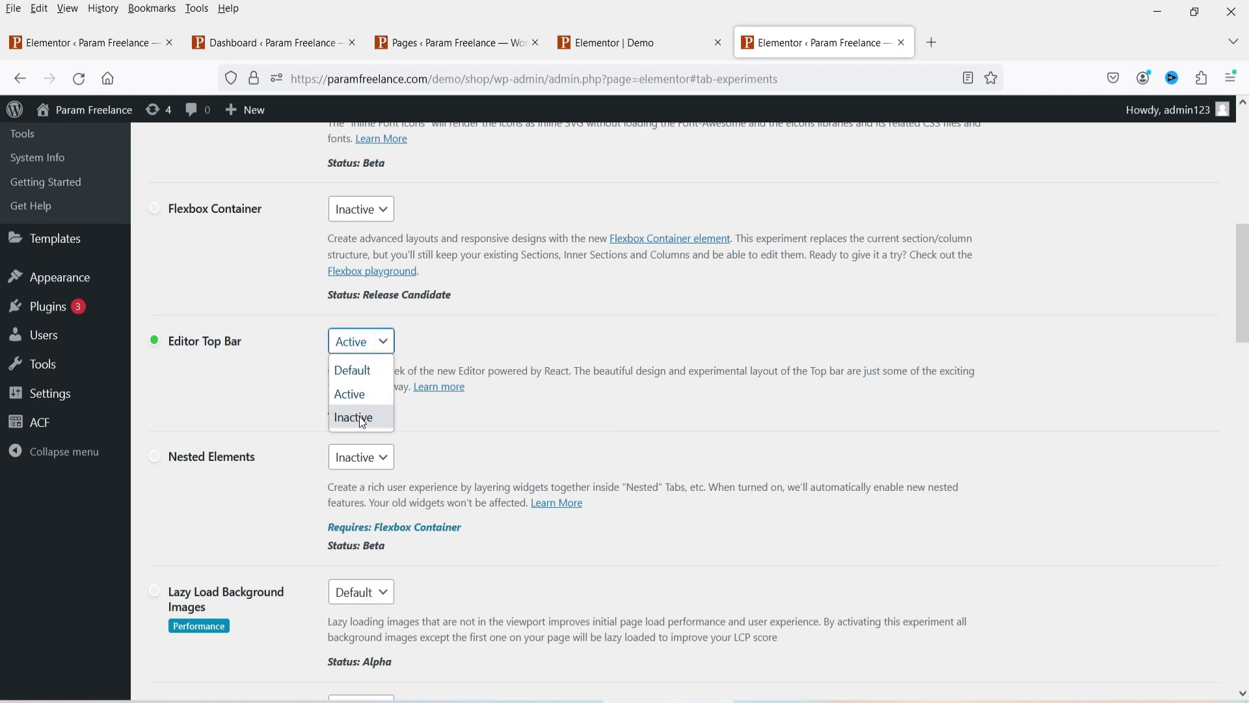
left_click(362, 417)
Step: Save the experiment changes and return to the Elementor | Demo tab
scroll(484, 408, "down", 15)
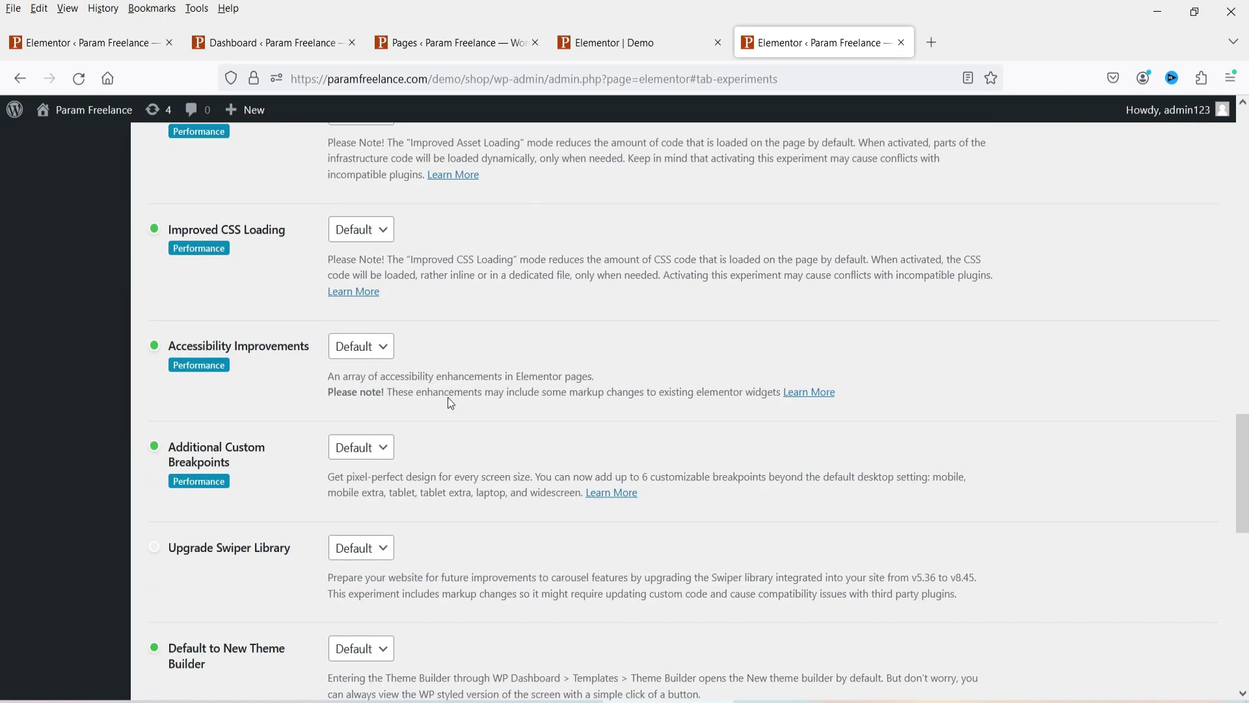
left_click(194, 626)
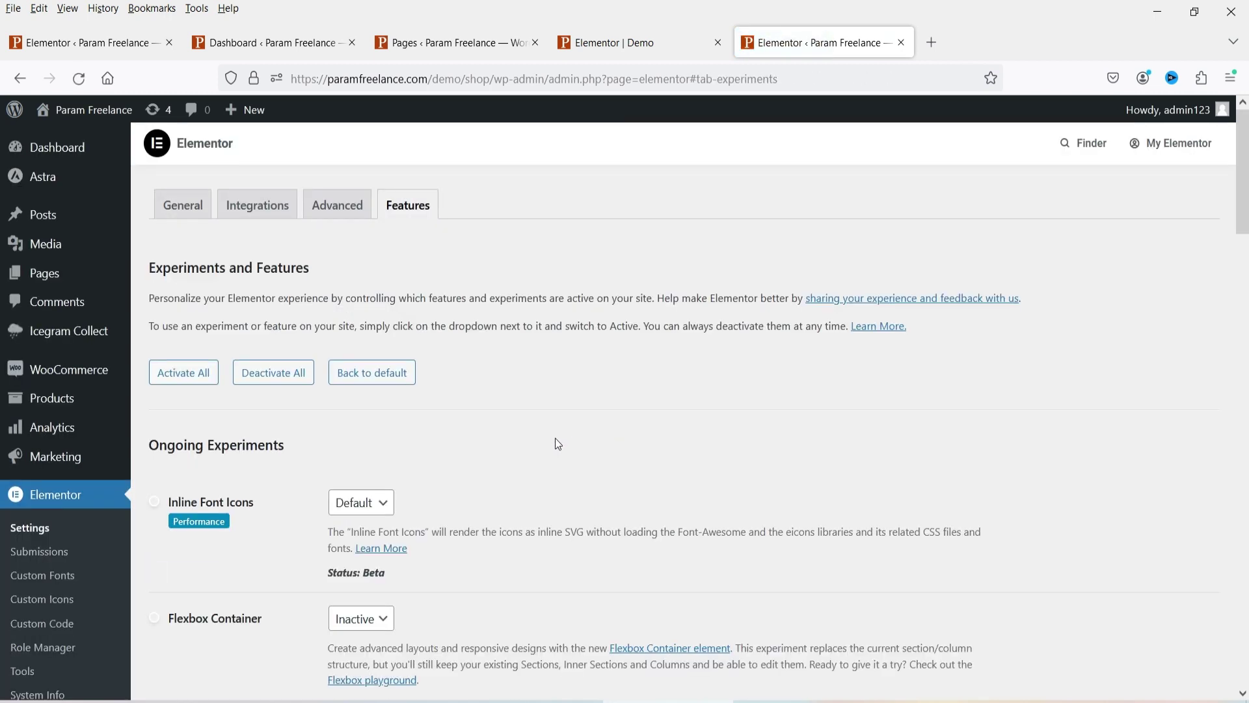
scroll(556, 440, "down", 7)
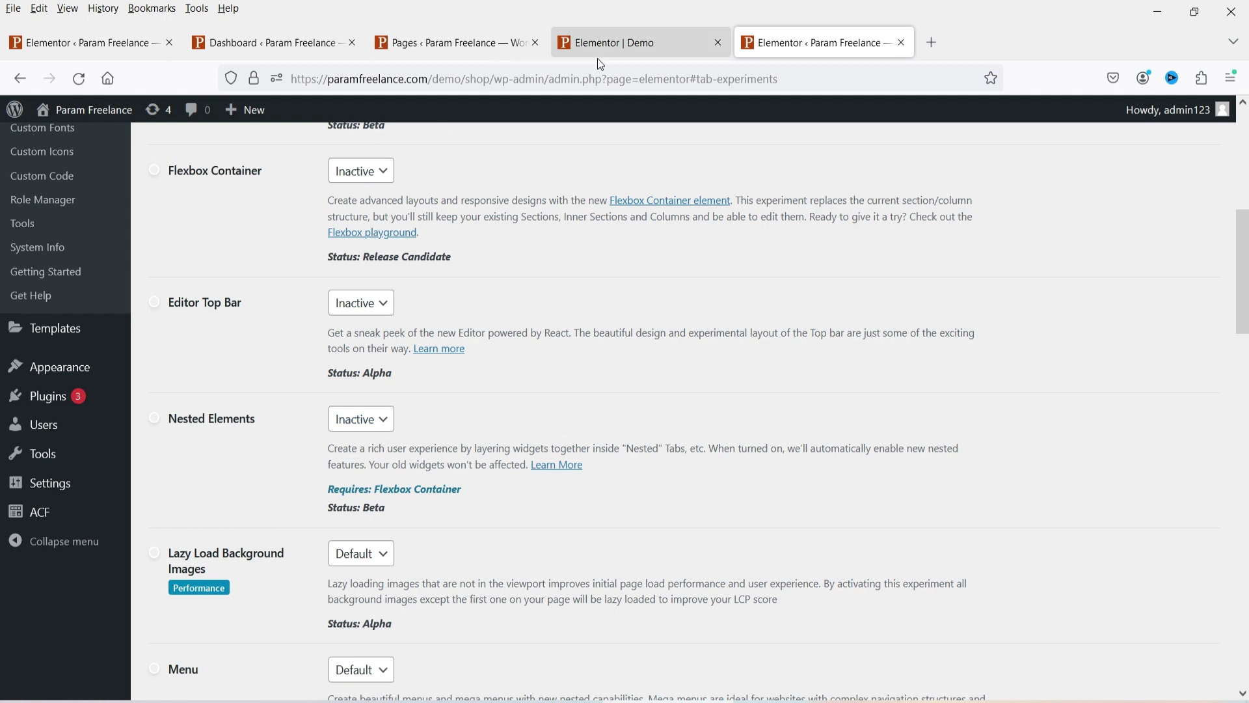
left_click(636, 59)
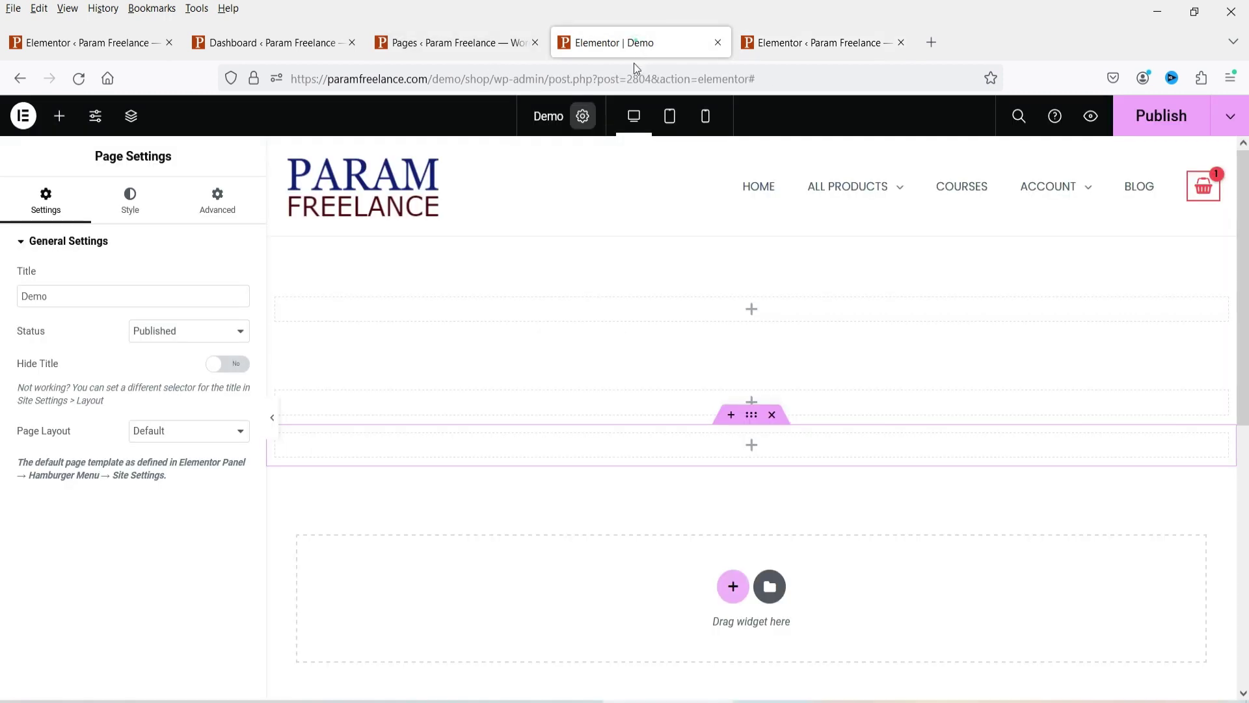
Step: Reload the Demo editor, confirming Leave Page, so it loads without the top bar
left_click(833, 42)
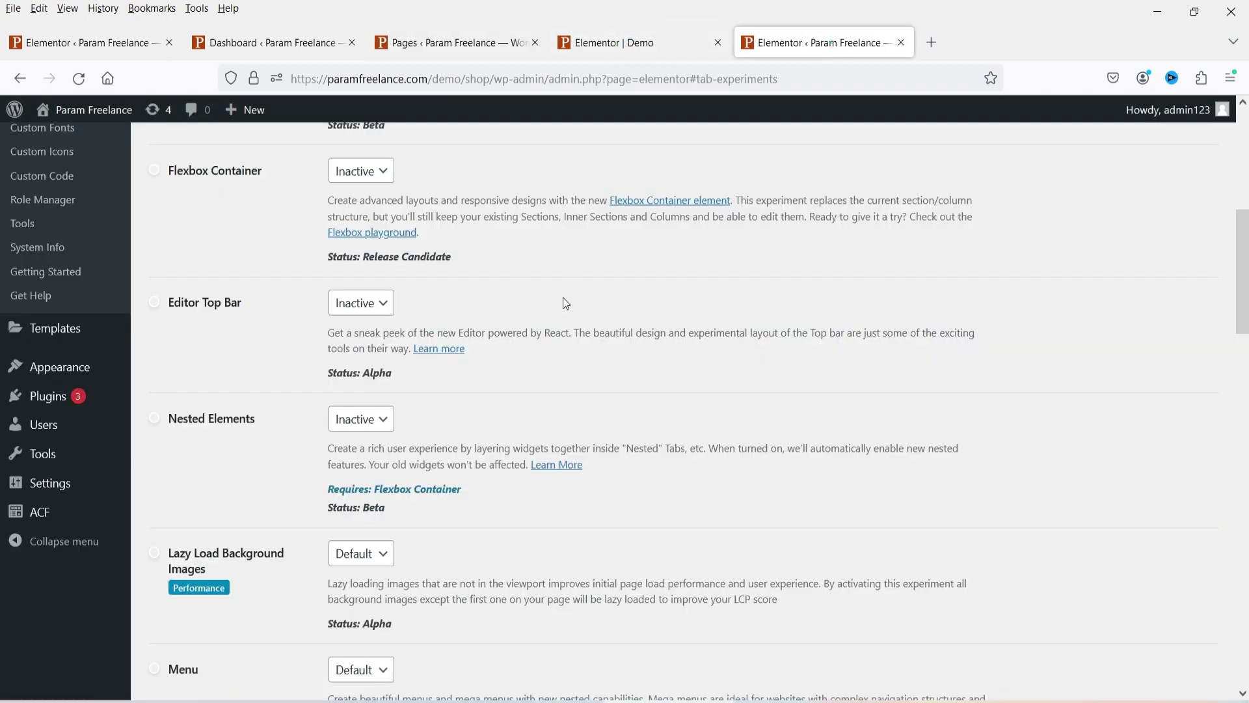
left_click(626, 38)
left_click(78, 78)
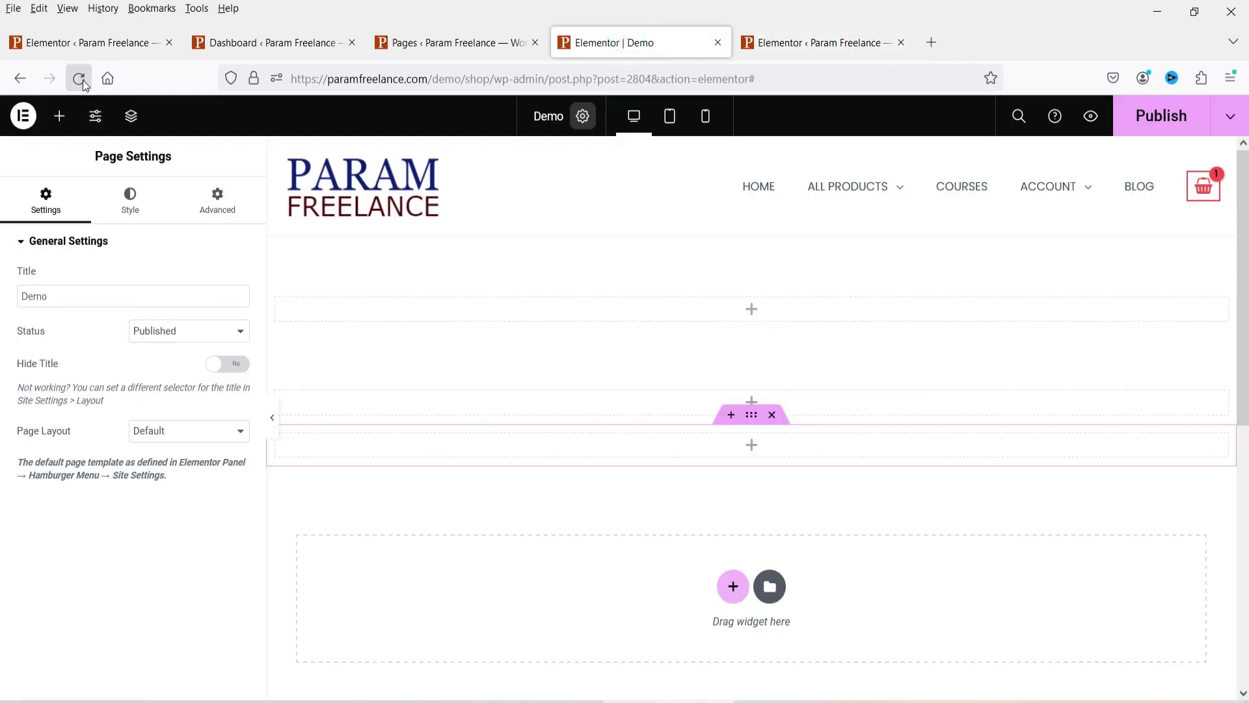
key("Return")
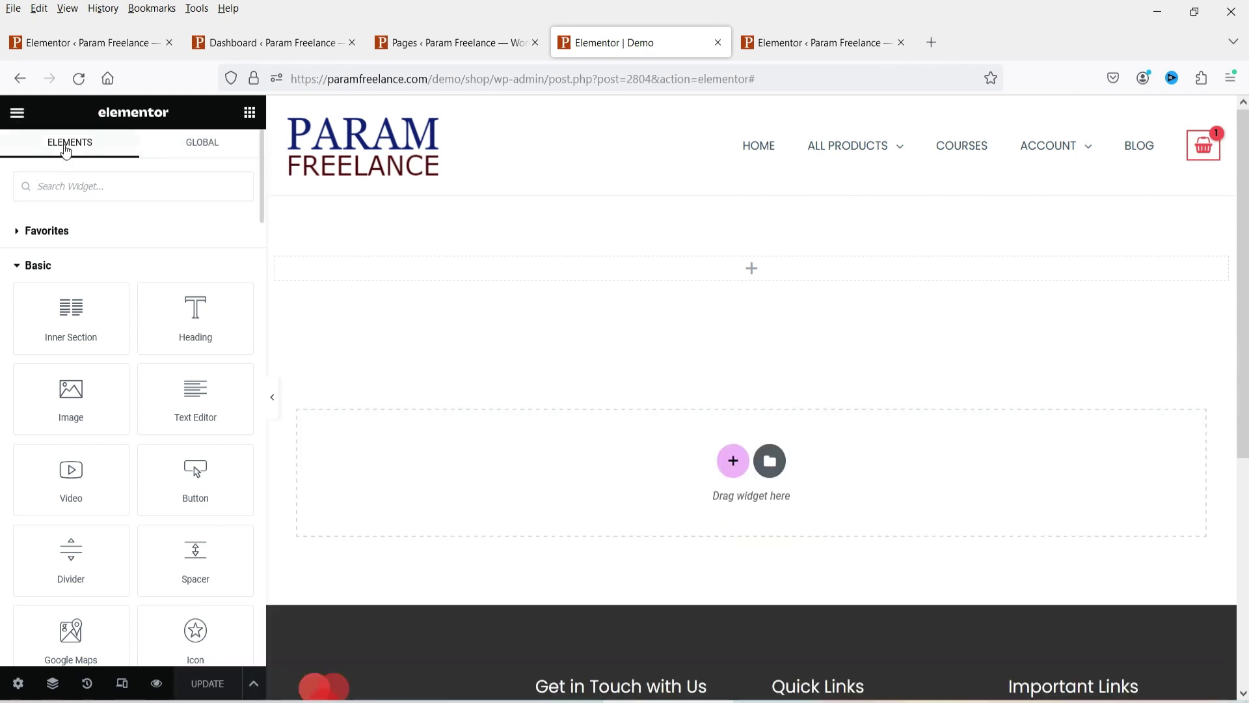
Step: Exit the editor from its main menu and switch to the Experiments settings tab
left_click(17, 112)
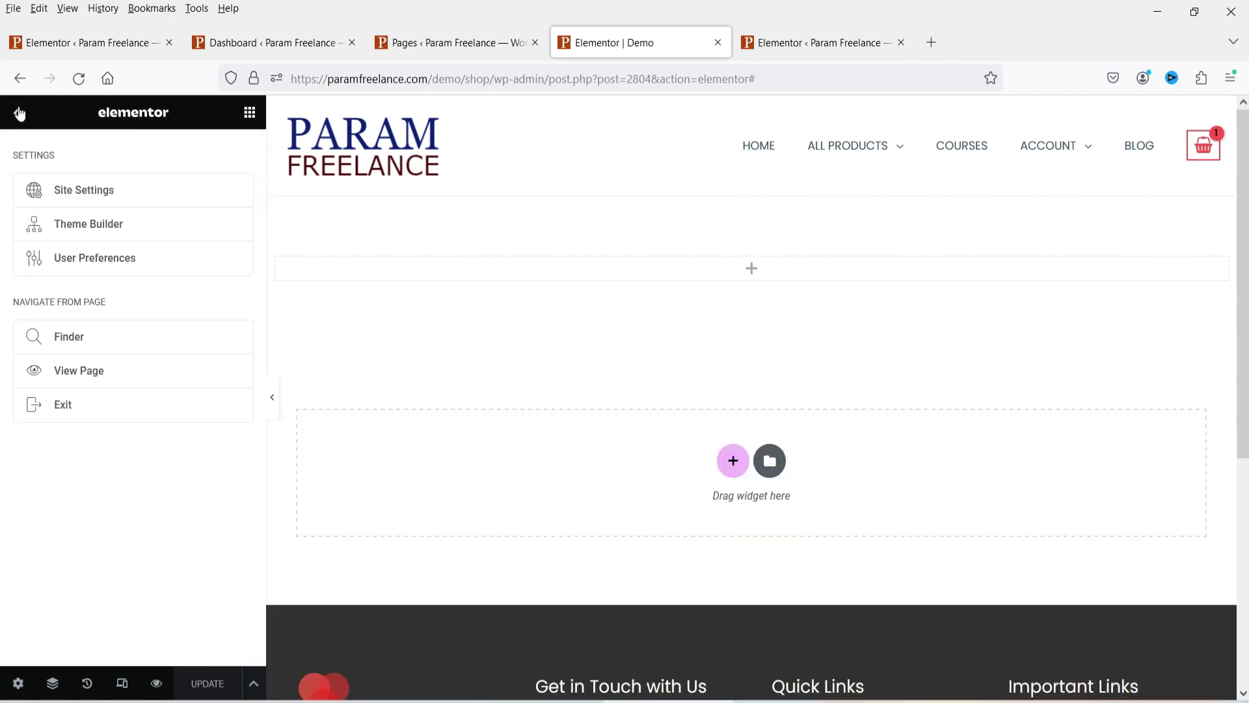
left_click(55, 407)
key("ctrl+Tab")
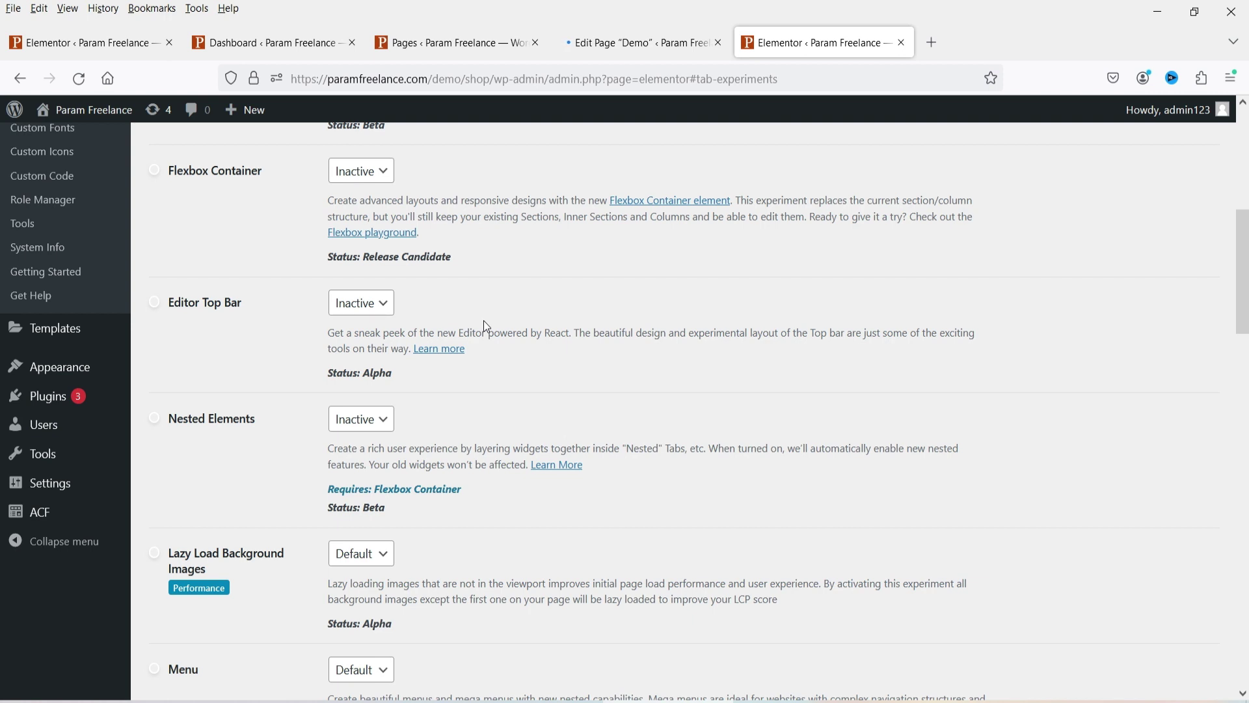
Step: Drop down the Editor Top Bar status list to show Default, Active and Inactive
left_click(375, 313)
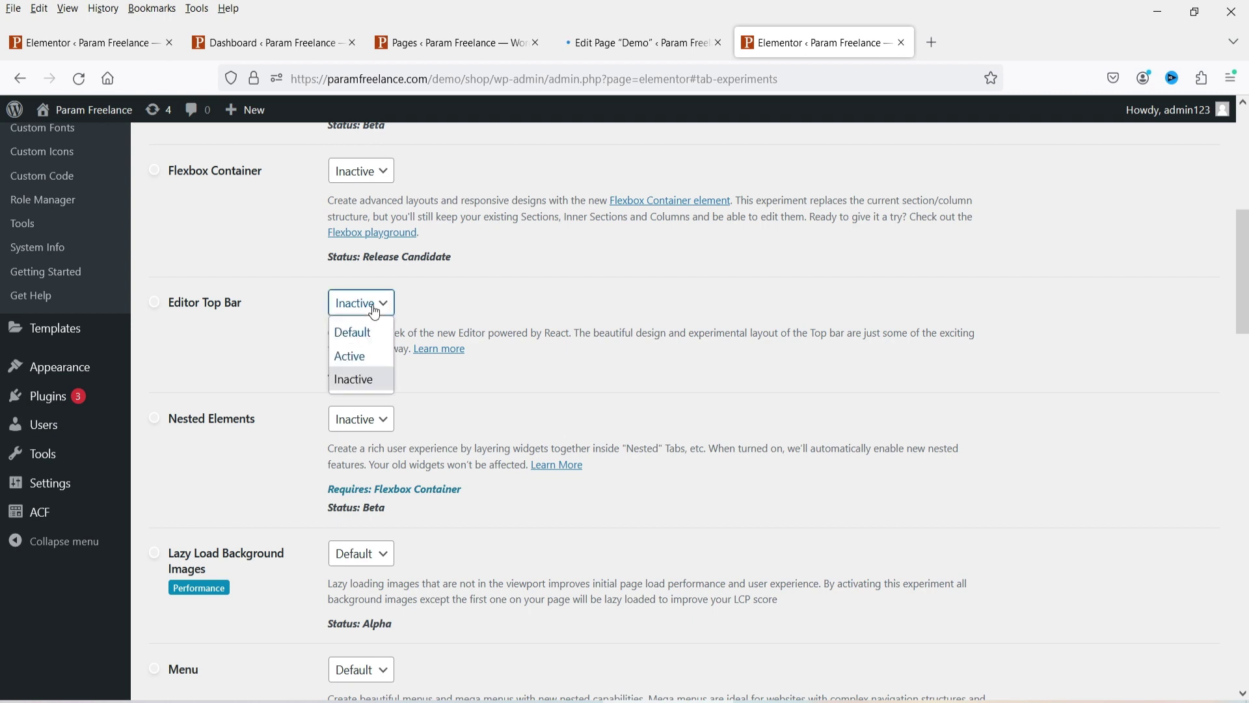